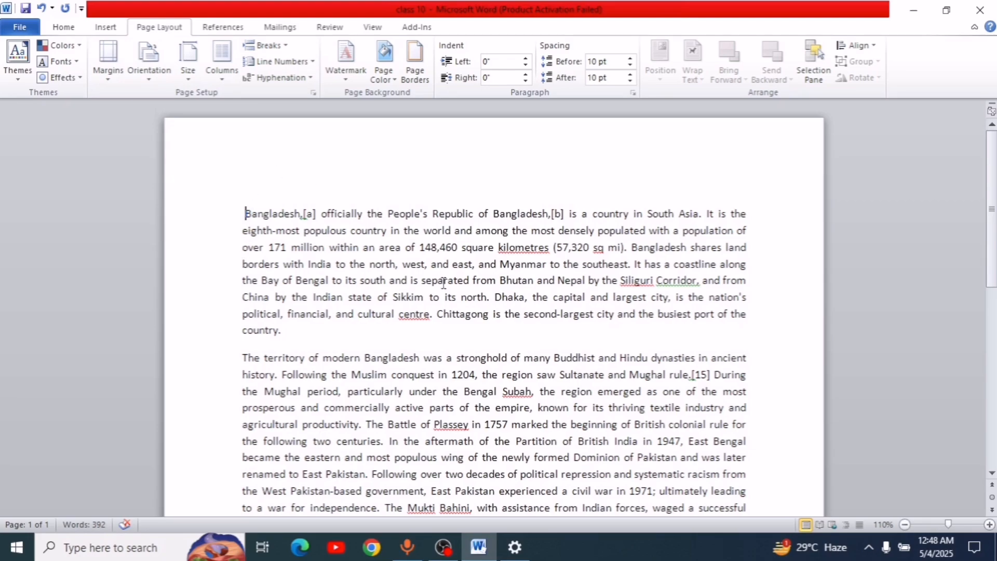
- Apply the Narrow page margins and raise the top, left, bottom and right custom margins to 0.6"
left_click(108, 76)
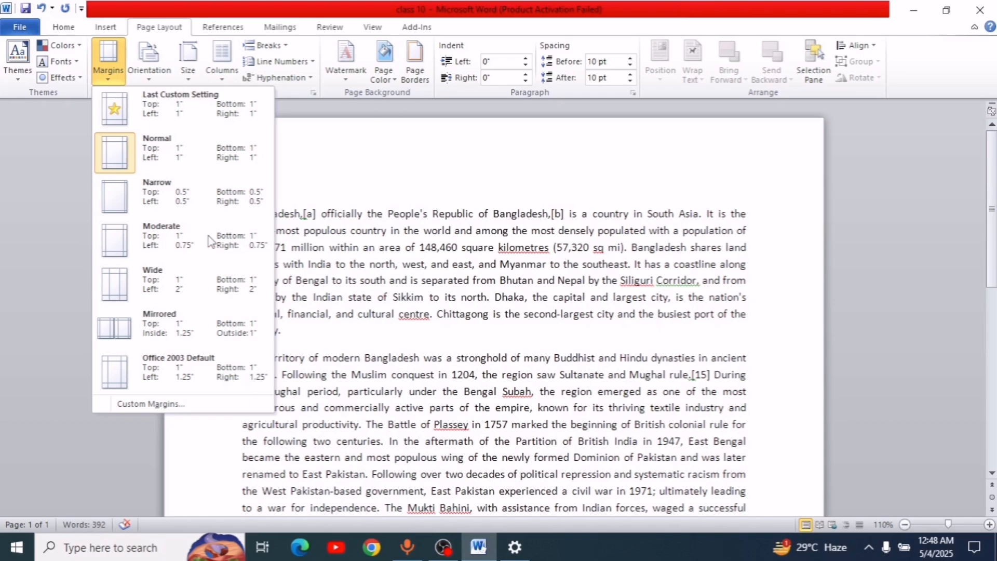
left_click(155, 196)
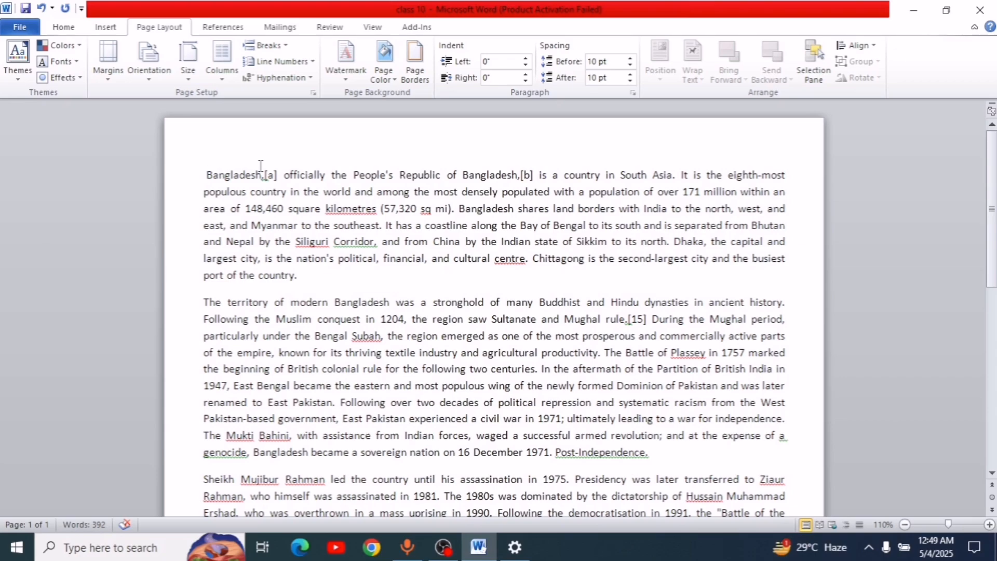
left_click(108, 60)
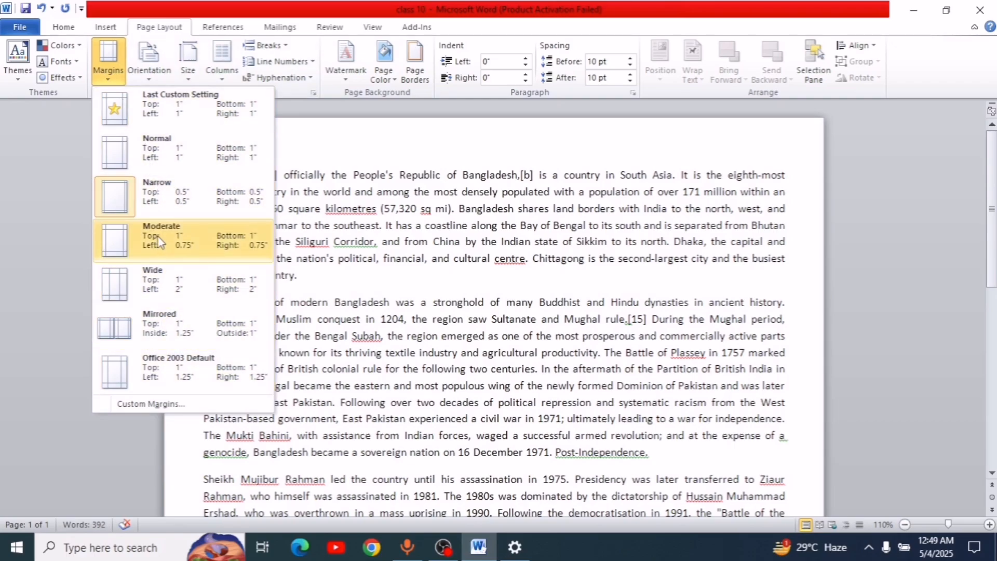
left_click(151, 404)
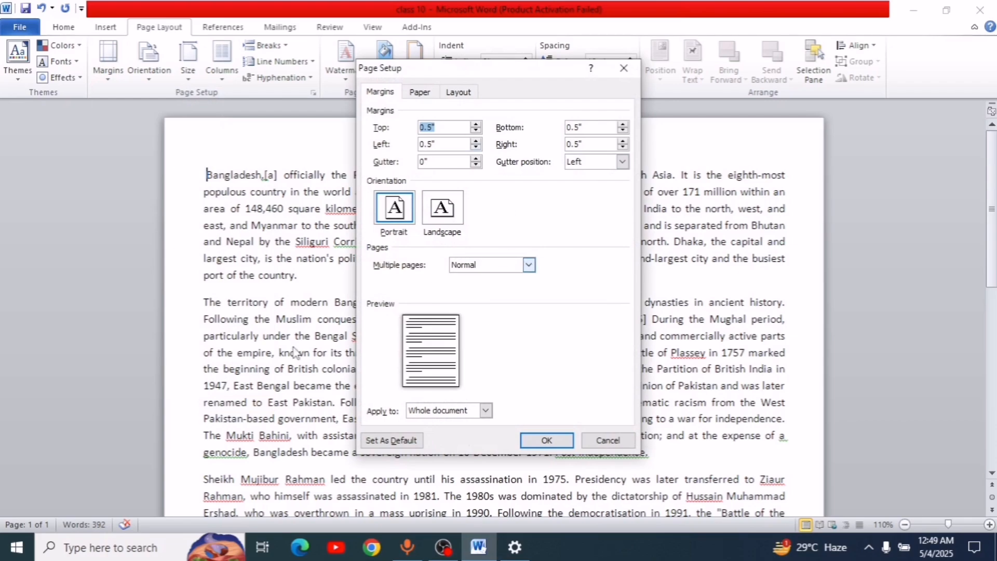
left_click(476, 124)
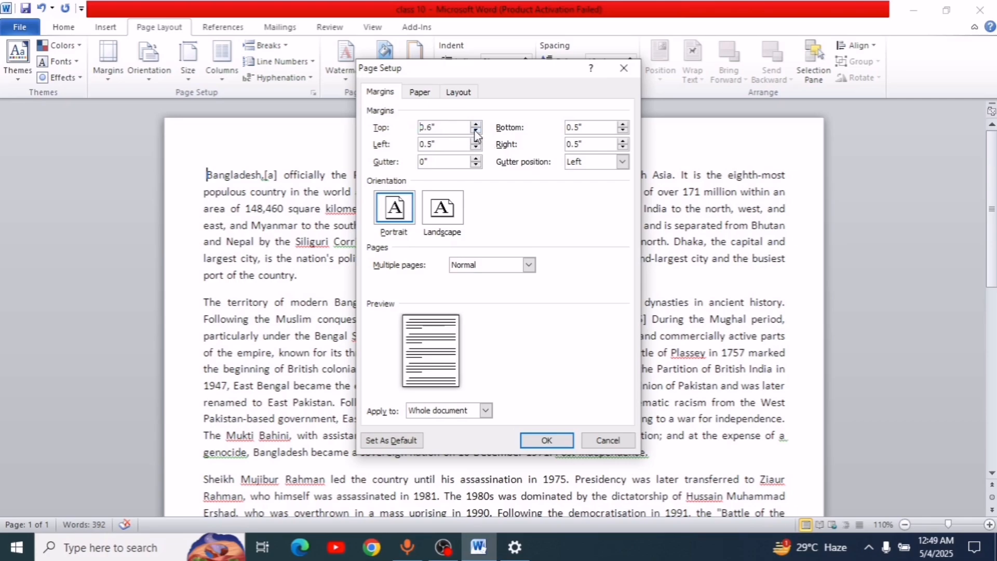
left_click(476, 141)
left_click(622, 125)
left_click(622, 142)
left_click(543, 443)
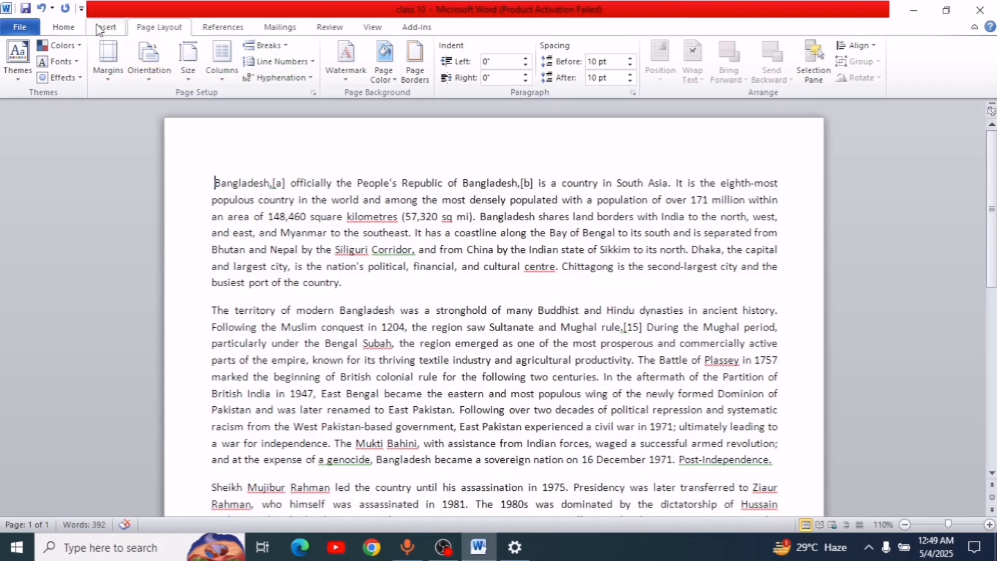
- Change the page orientation of the document to Landscape
left_click(147, 77)
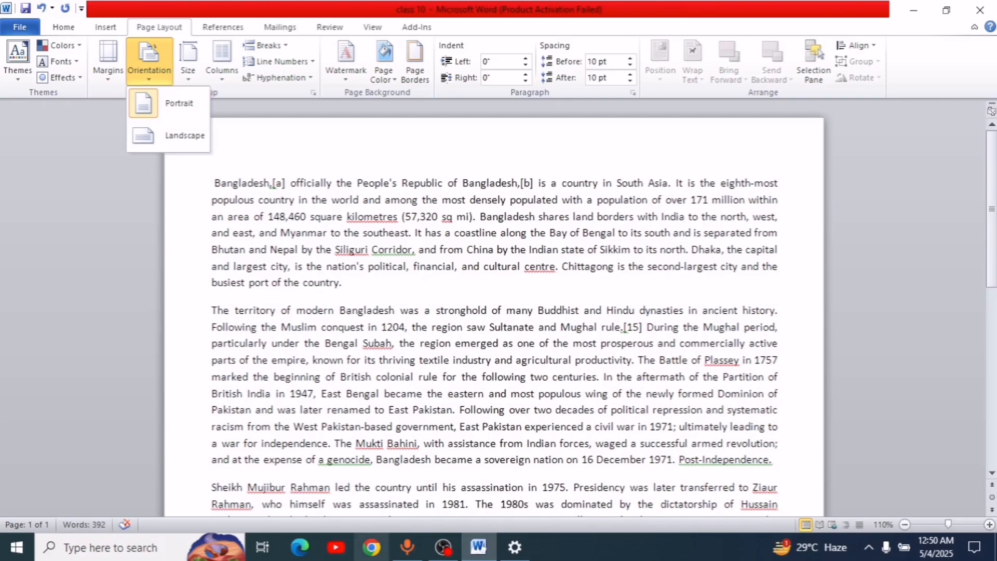
scroll(379, 319, "down", 2)
scroll(379, 320, "down", 4)
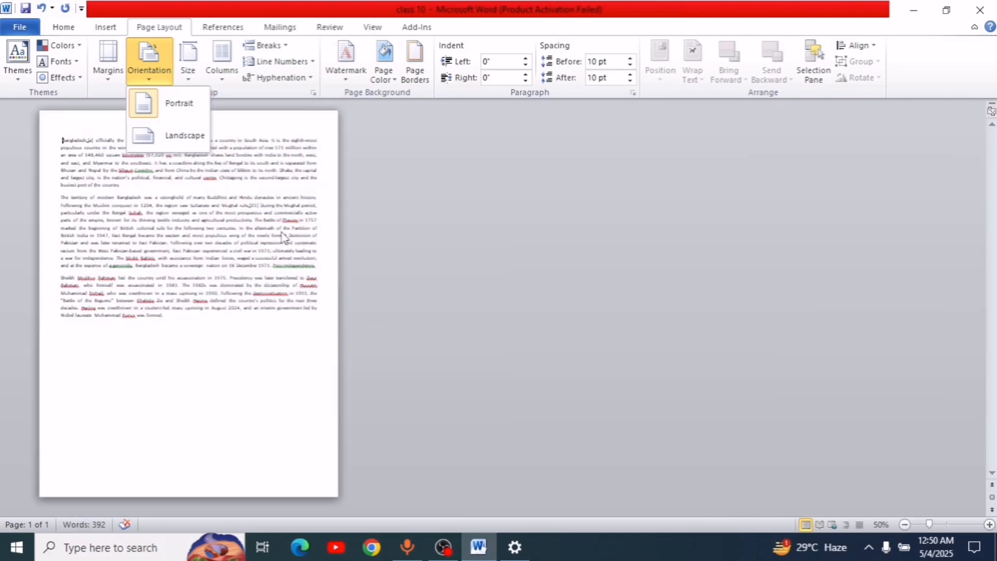
left_click(260, 137)
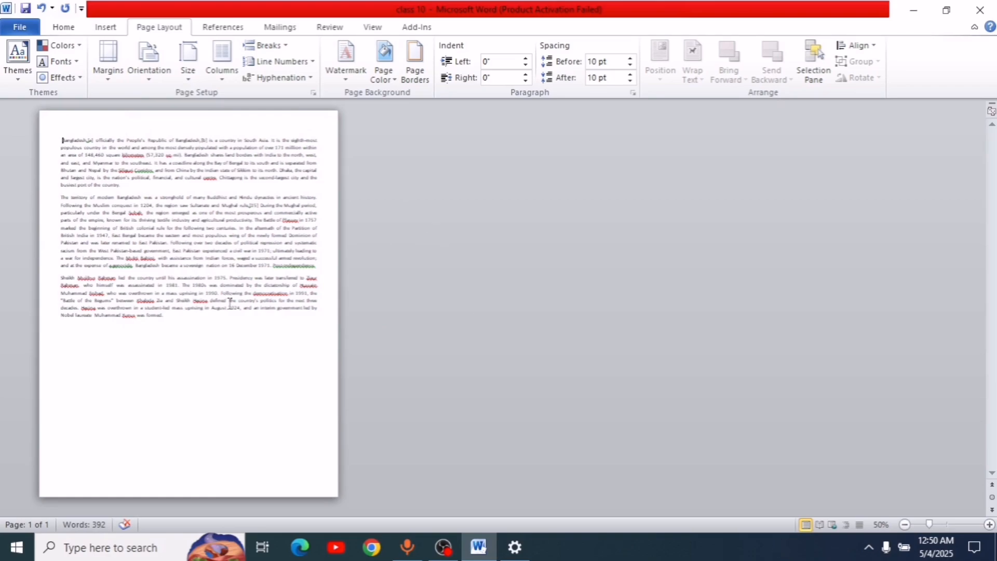
left_click(150, 73)
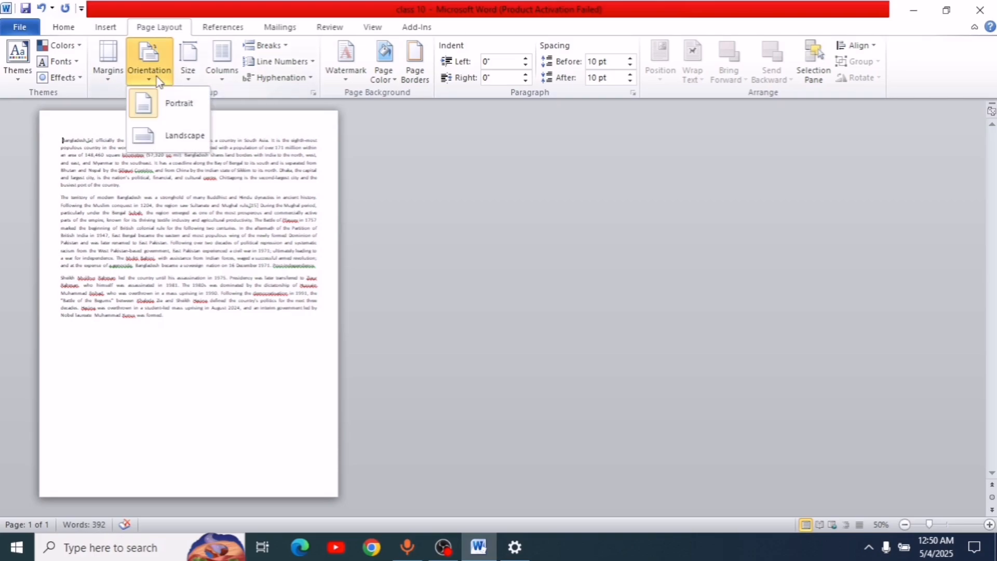
left_click(192, 142)
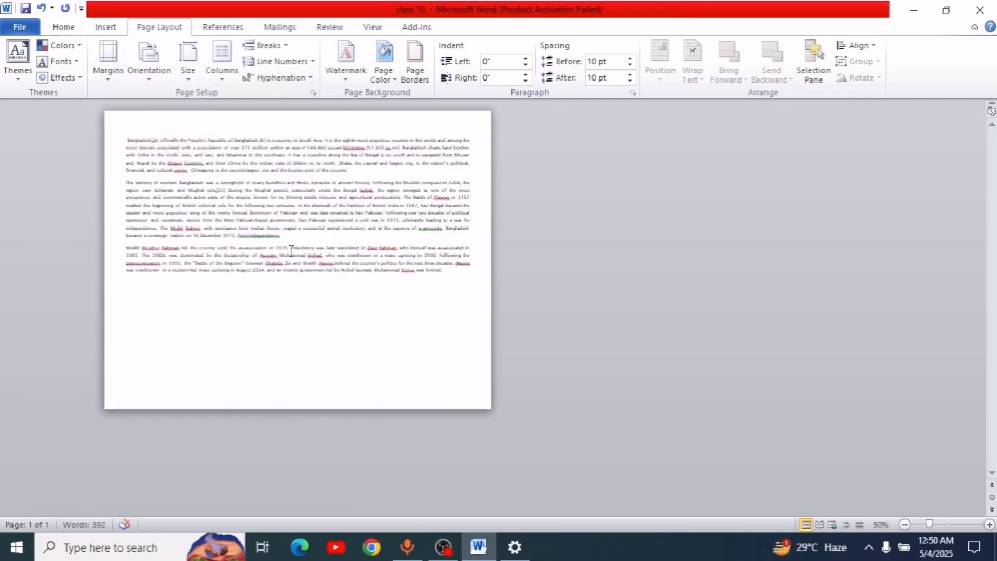
scroll(292, 251, "up", 2)
scroll(292, 250, "down", 1)
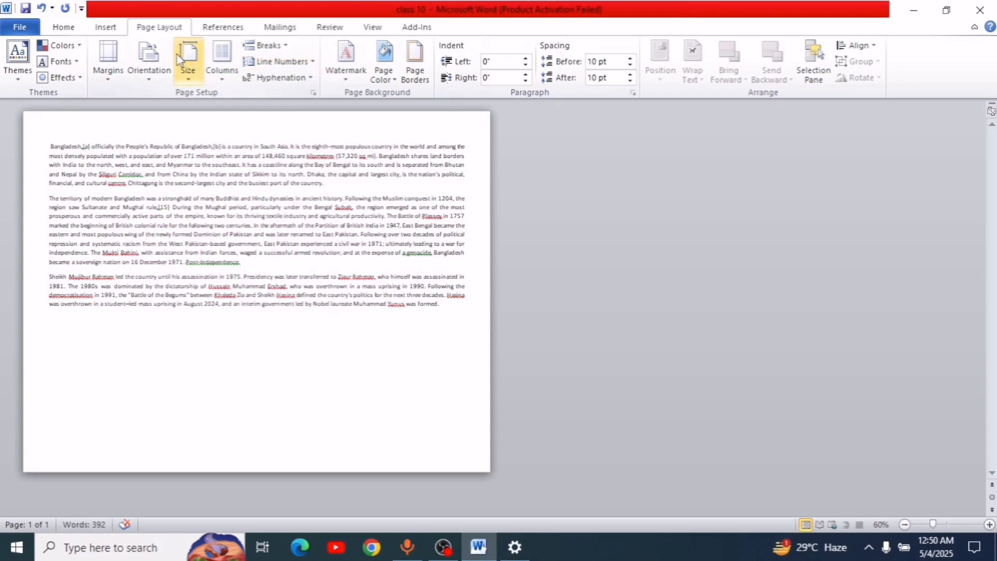
- Return the page orientation of the document to Portrait
left_click(162, 65)
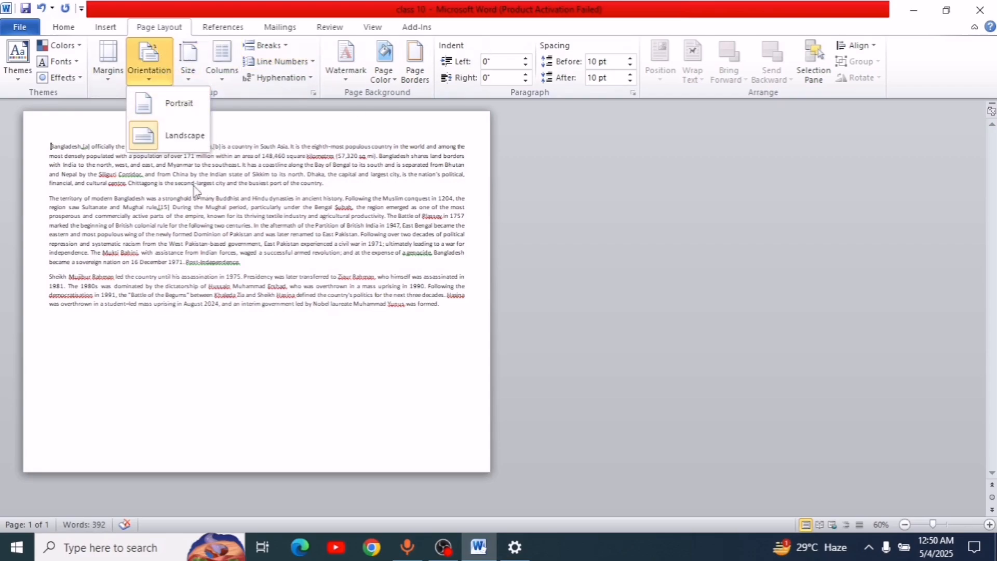
left_click(172, 108)
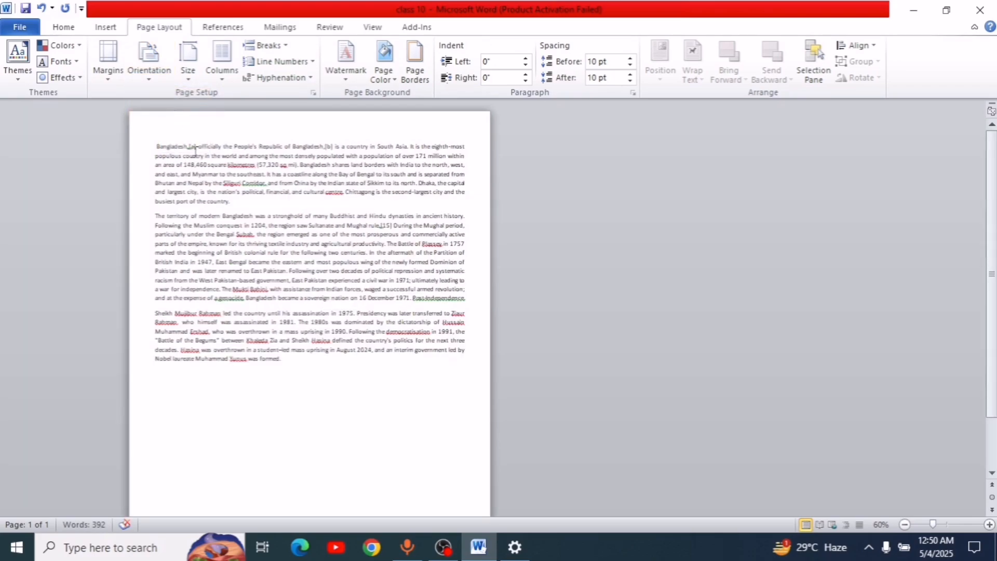
scroll(204, 157, "up", 2)
scroll(229, 169, "up", 2)
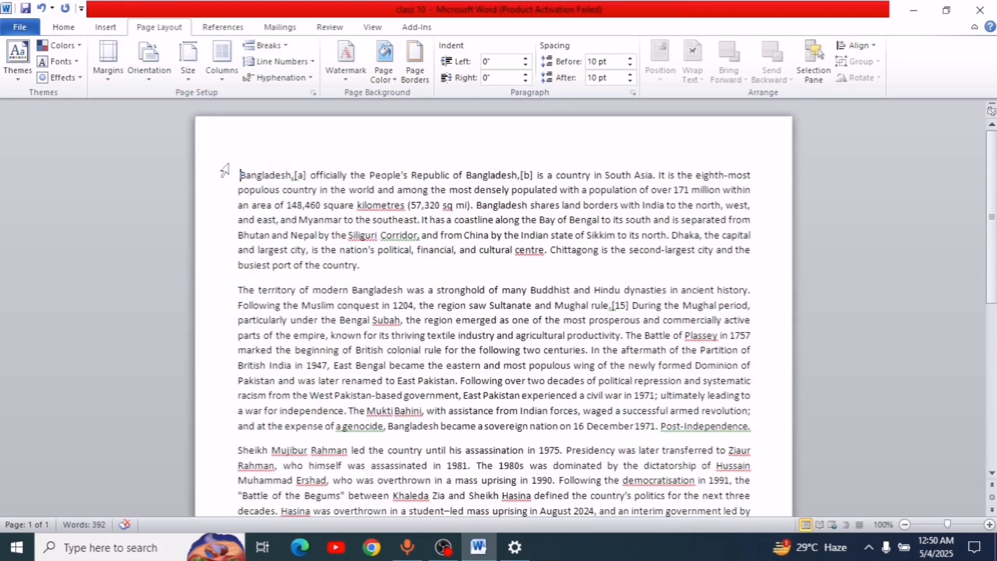
- Try the A4 paper size for the document and return the page to Letter, 8.5" x 11"
left_click(182, 83)
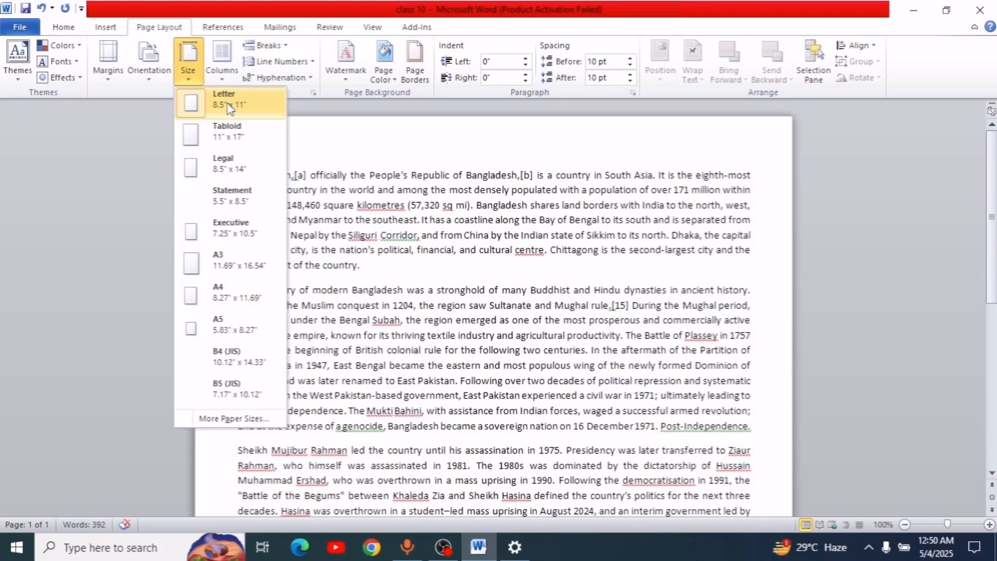
left_click(236, 298)
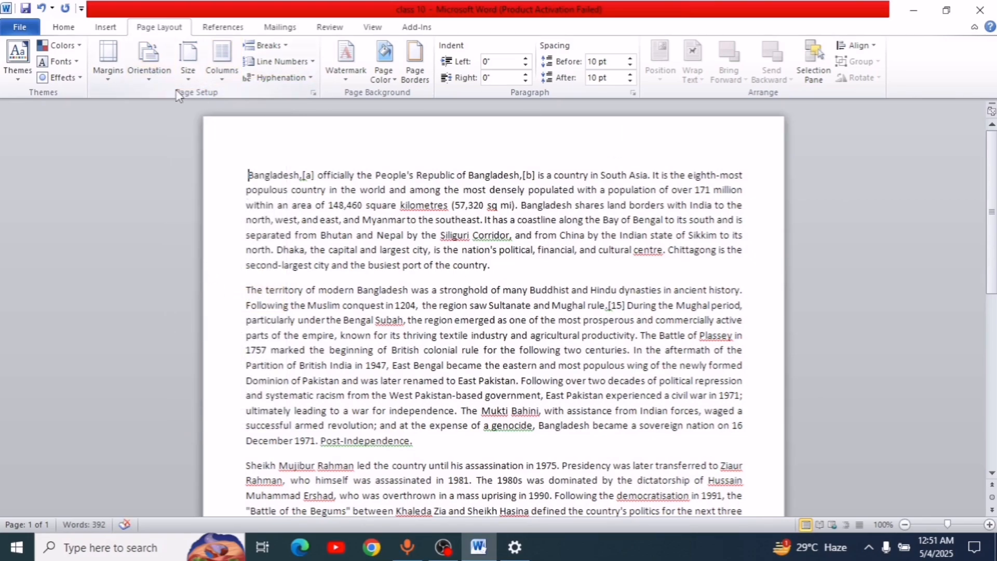
left_click(188, 60)
left_click(216, 103)
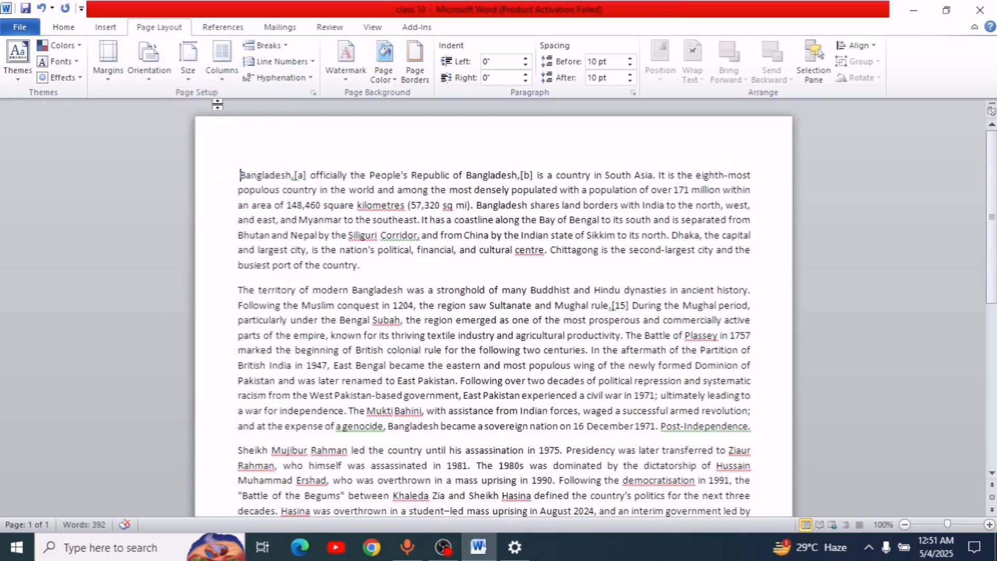
- Look at the custom paper size settings in Page Setup without changing anything
left_click(184, 78)
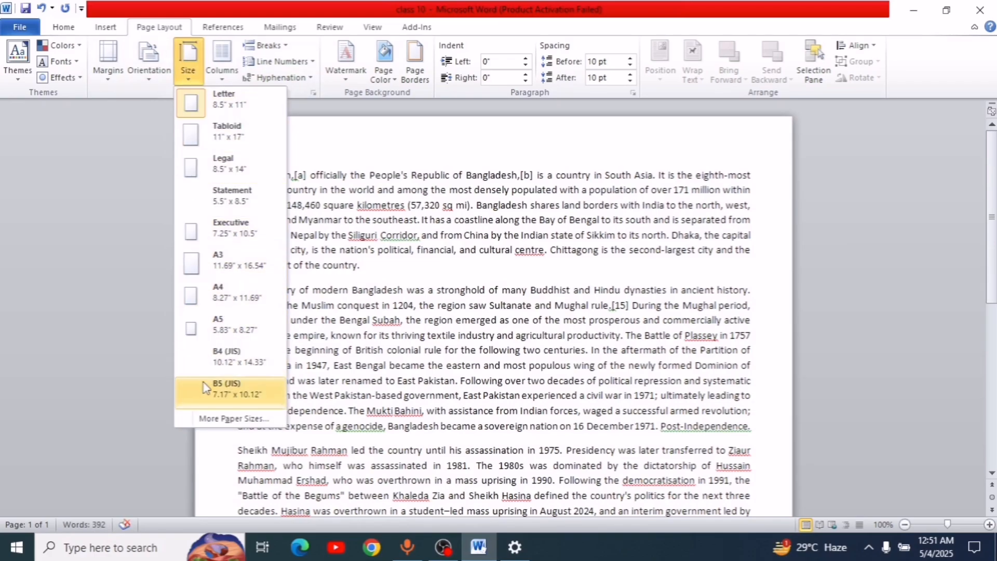
left_click(232, 420)
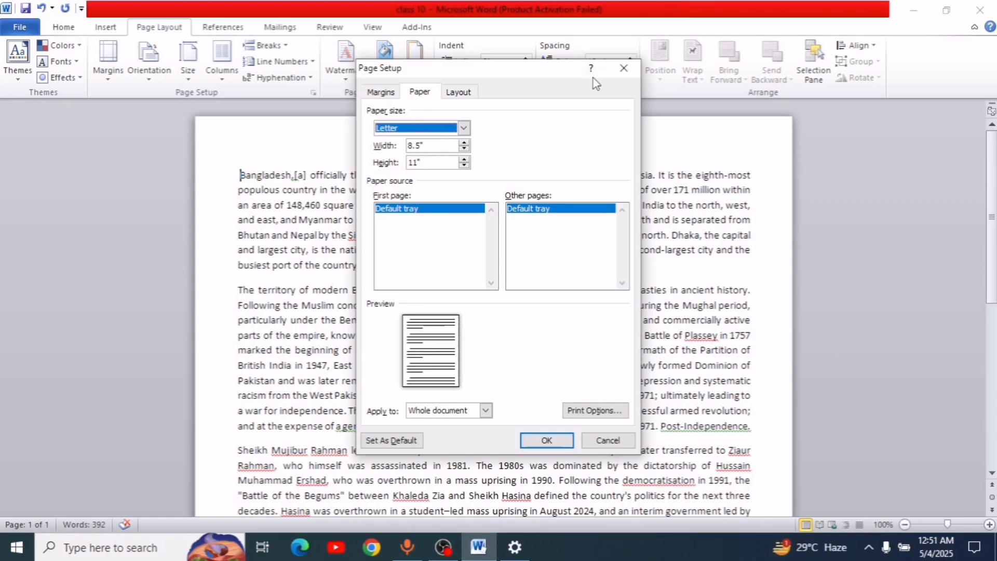
left_click(624, 68)
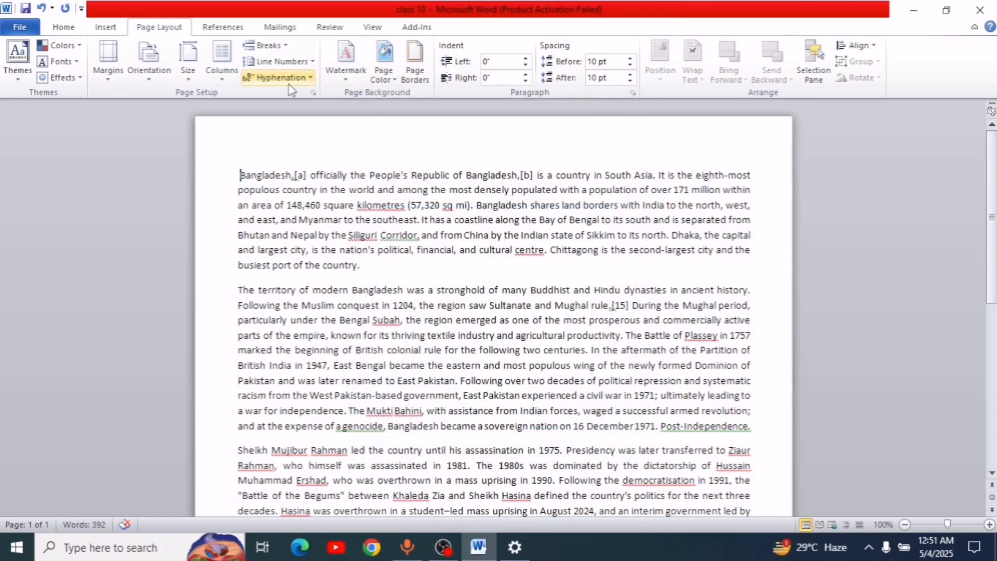
- Lay out the first paragraph of the Bangladesh text in two columns
left_click(222, 67)
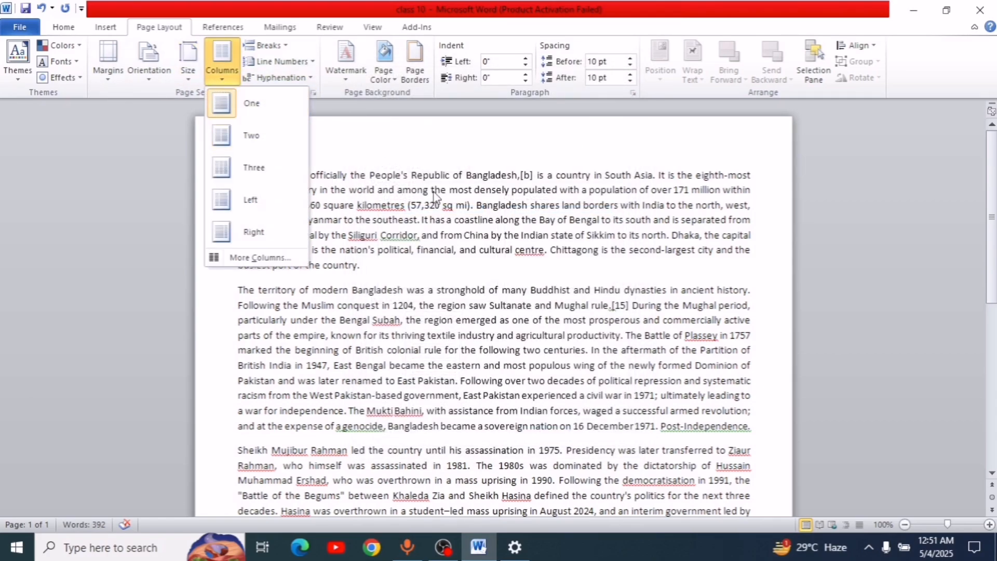
left_click(400, 148)
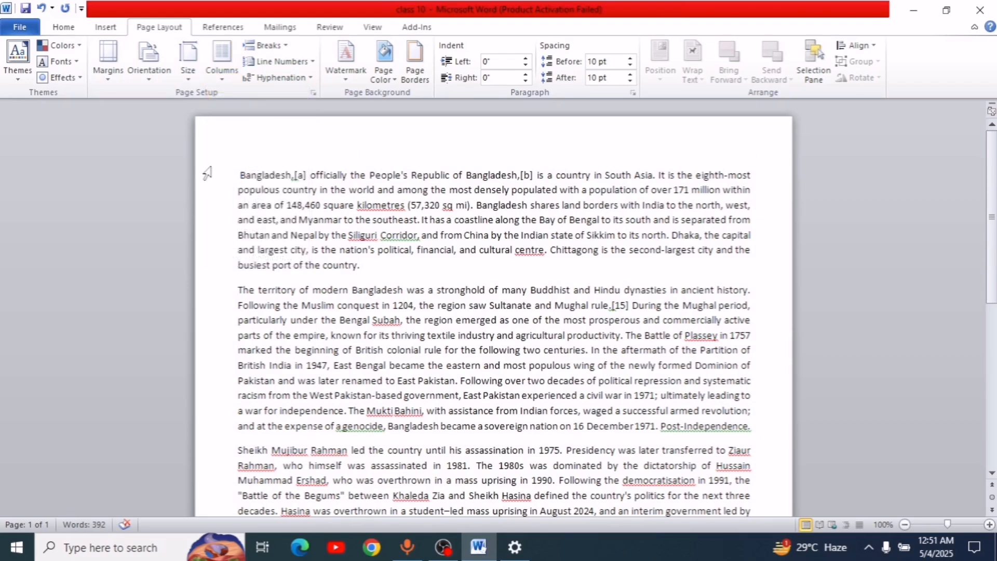
left_click_drag(237, 172, 365, 266)
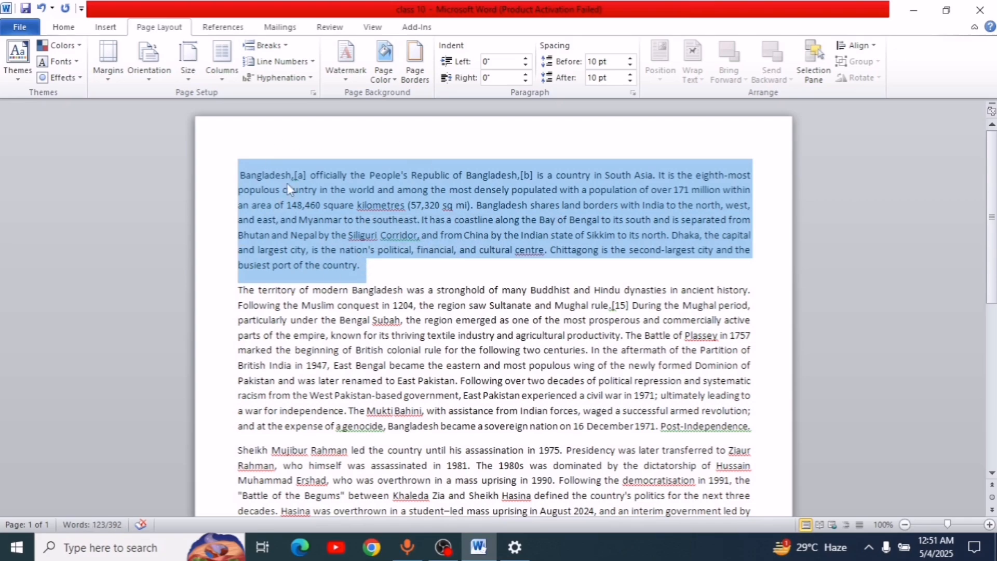
left_click(222, 67)
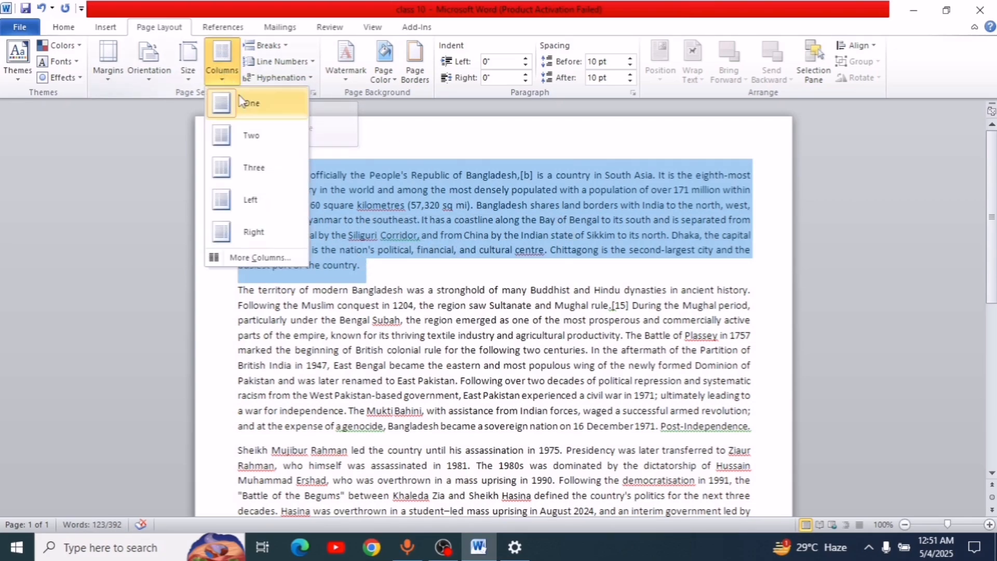
left_click(252, 138)
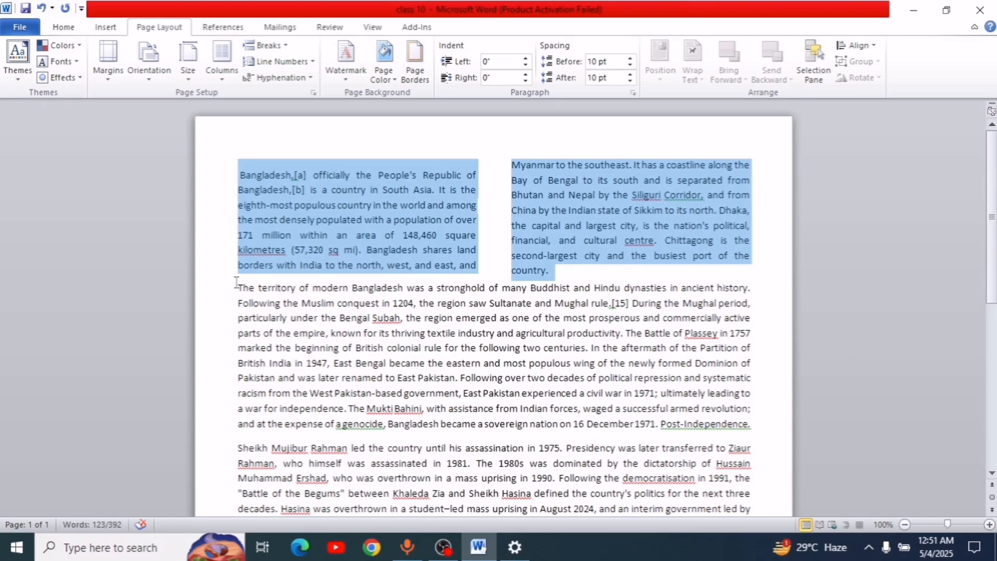
- Lay out the second paragraph, starting "The territory of modern Bangladesh", in three columns
left_click_drag(236, 283, 756, 429)
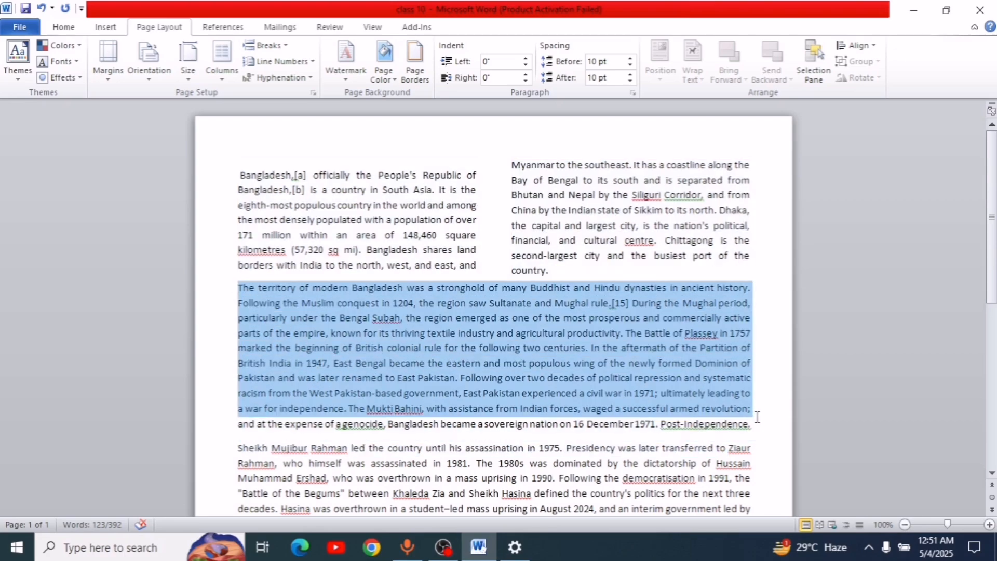
left_click(221, 75)
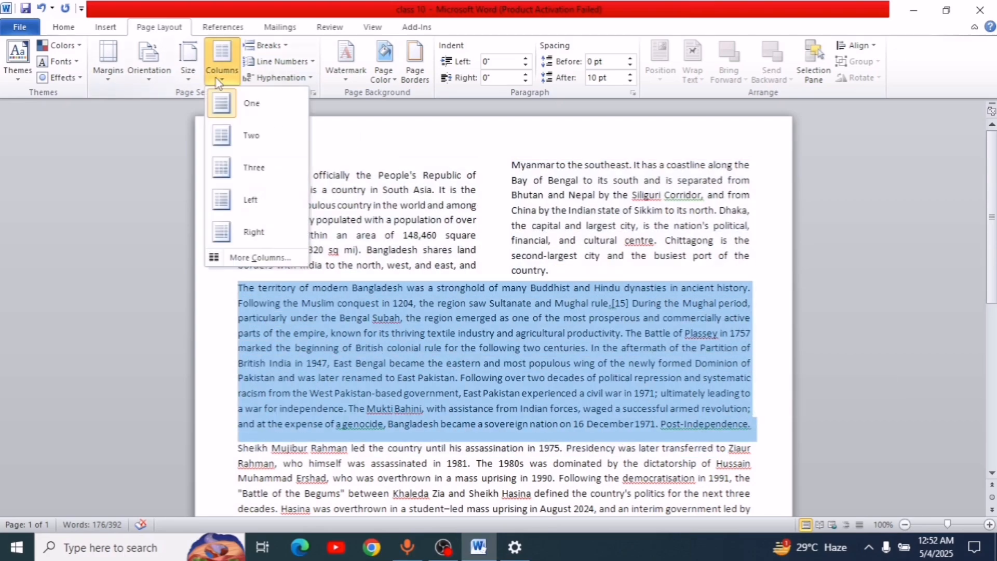
left_click(250, 169)
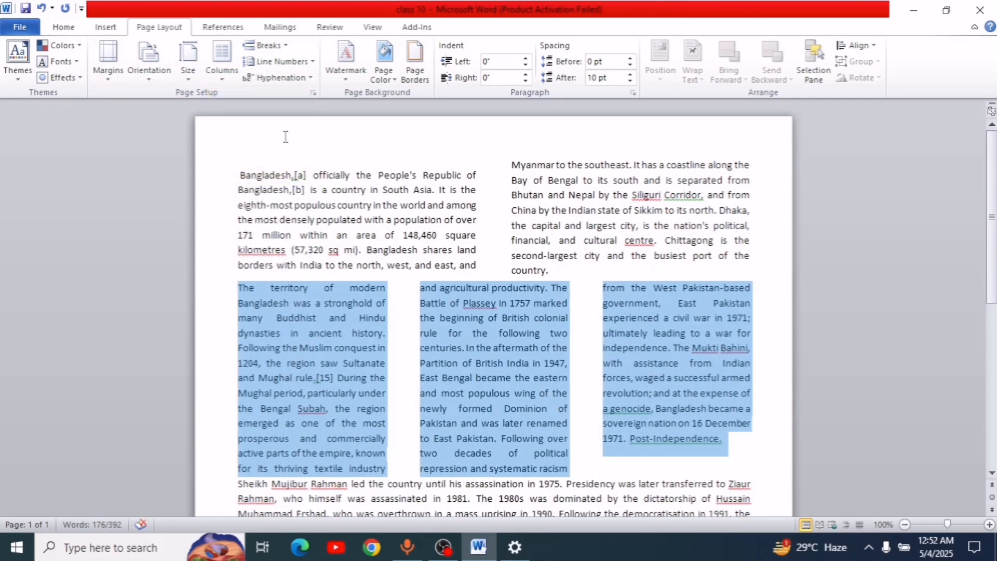
- Return the second paragraph and the first paragraph to a single-column layout and clear the selection
left_click(222, 75)
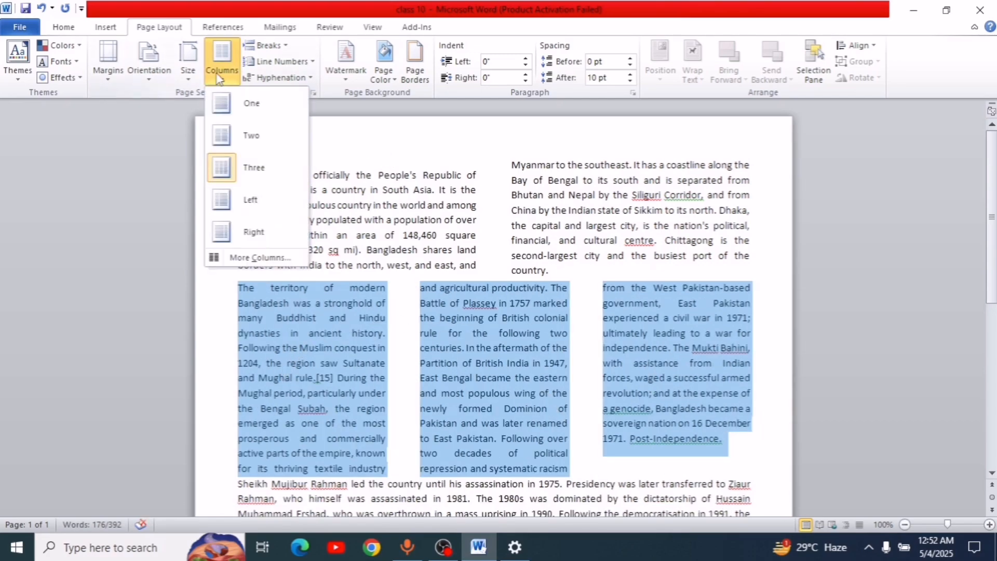
left_click(215, 104)
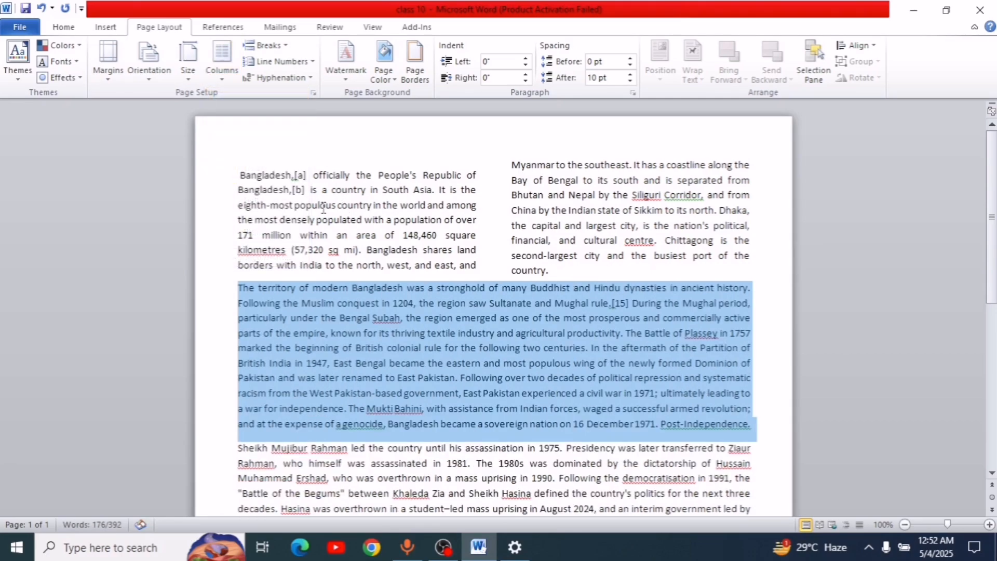
left_click_drag(234, 163, 550, 271)
left_click(222, 62)
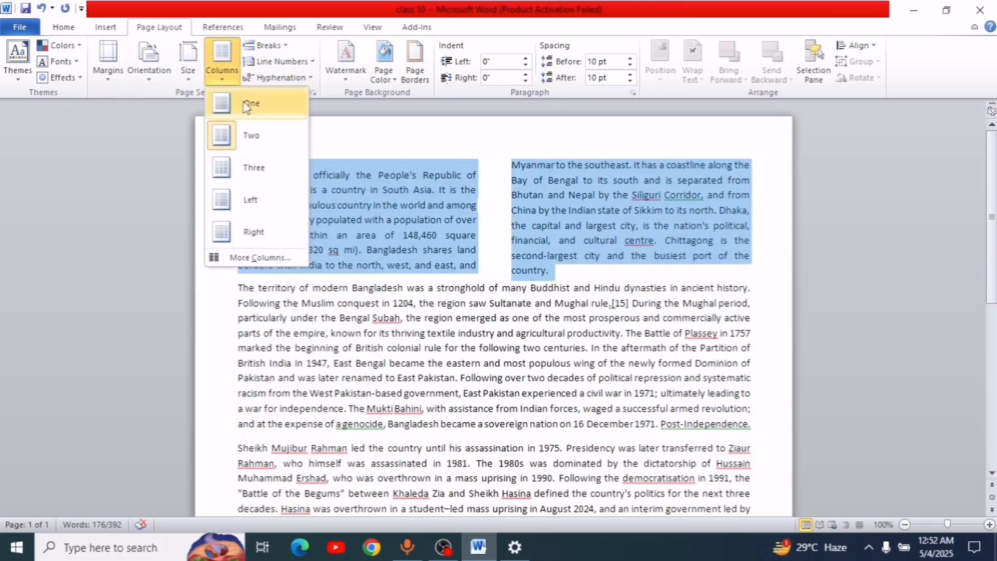
left_click(219, 104)
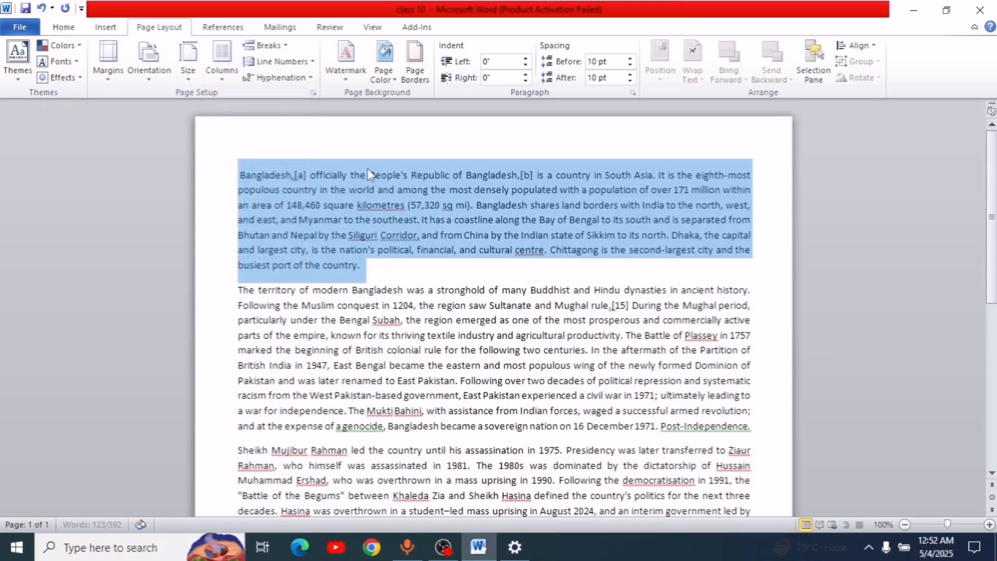
left_click(434, 266)
scroll(405, 178, "down", 1)
scroll(405, 178, "down", 1)
scroll(327, 275, "up", 2)
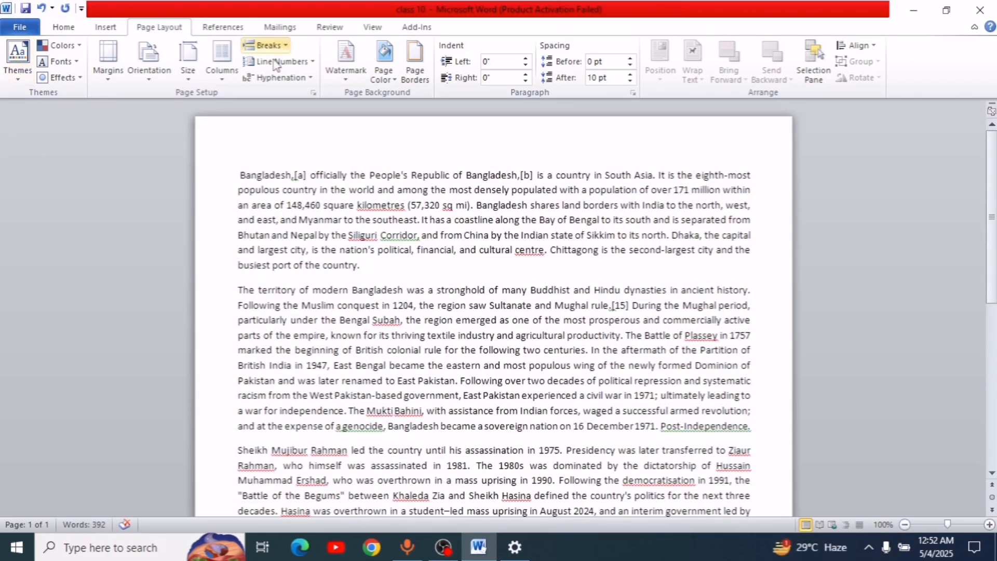
- Set the page color to the lightest aqua theme shade
left_click(379, 79)
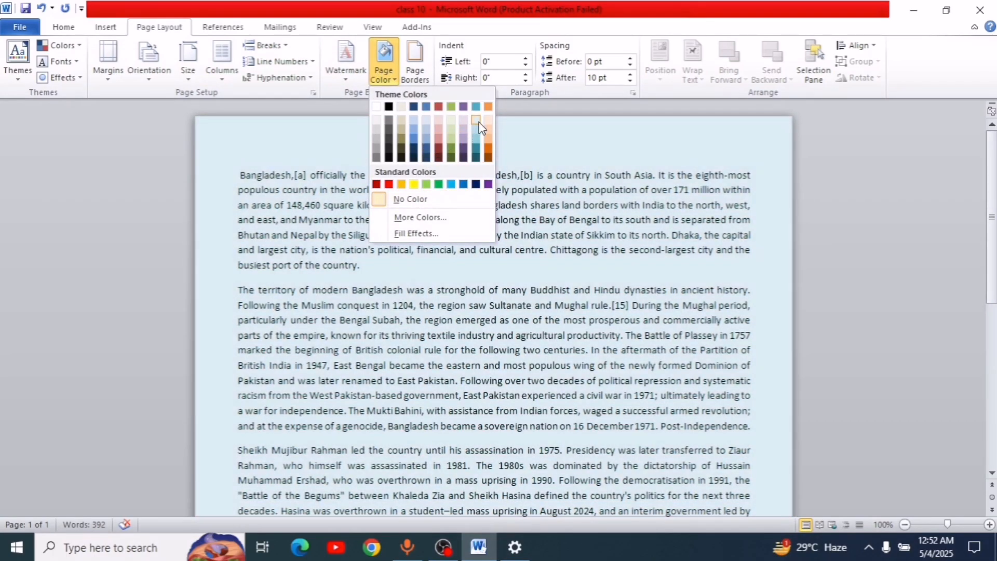
left_click(477, 121)
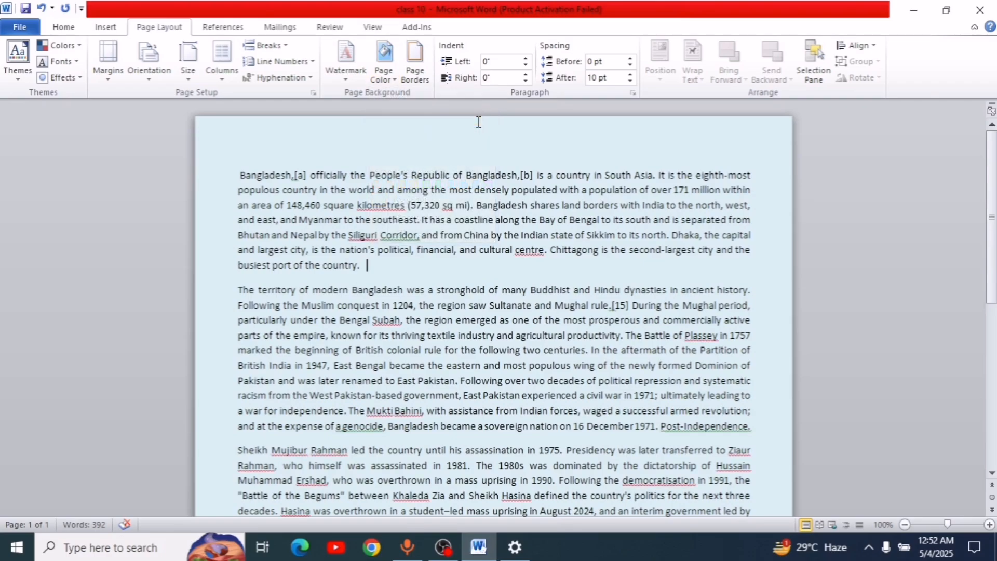
scroll(452, 383, "down", 3)
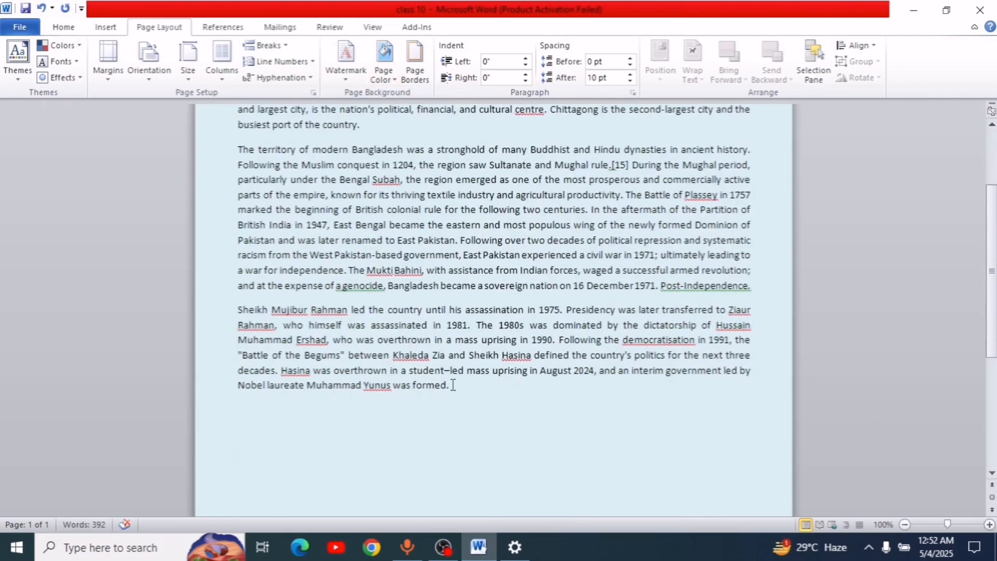
scroll(423, 341, "up", 3)
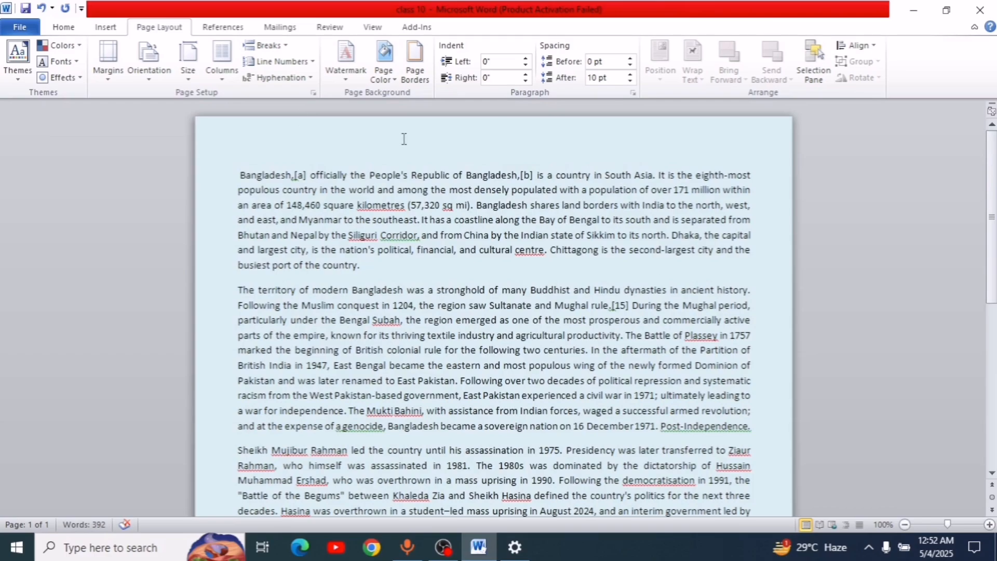
- Fill the page background with a two-color gradient, with light orange as color 2 and Diagonal up shading
left_click(390, 77)
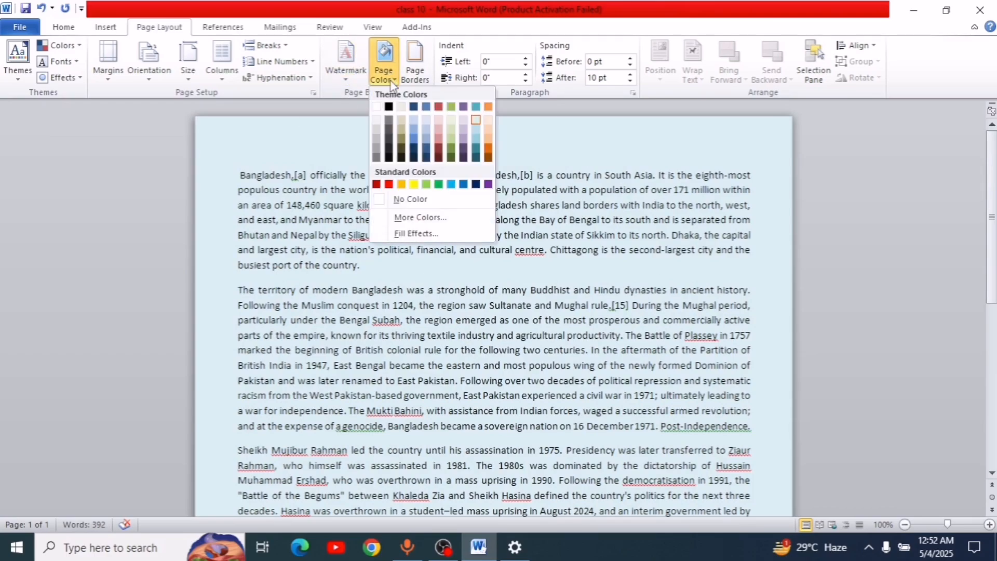
left_click(407, 235)
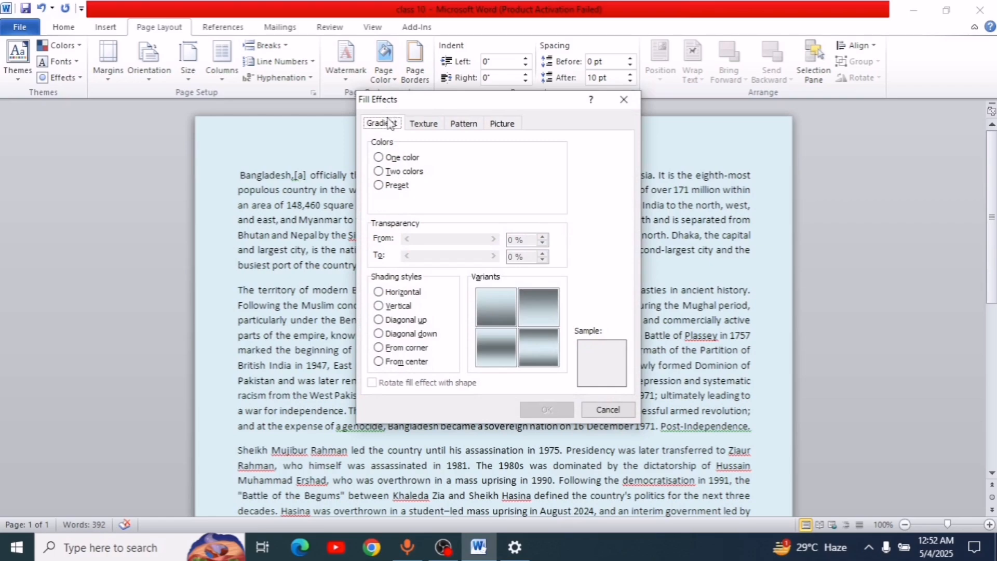
left_click(404, 173)
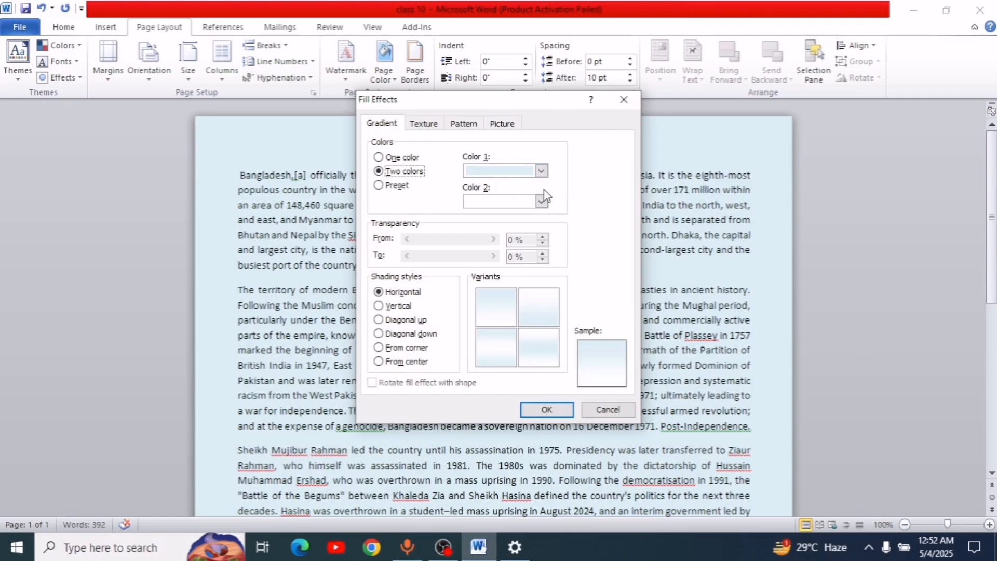
left_click(542, 202)
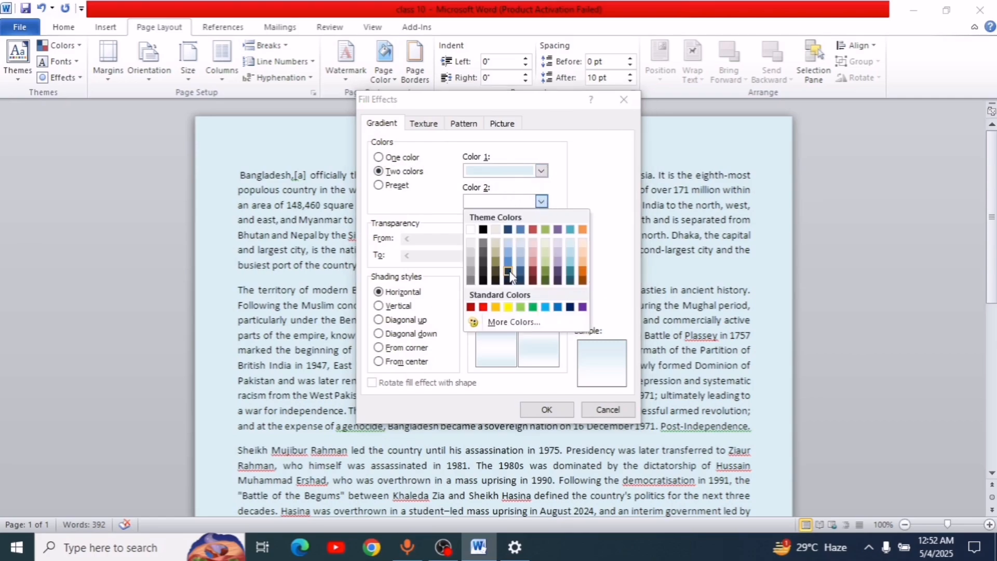
left_click(583, 267)
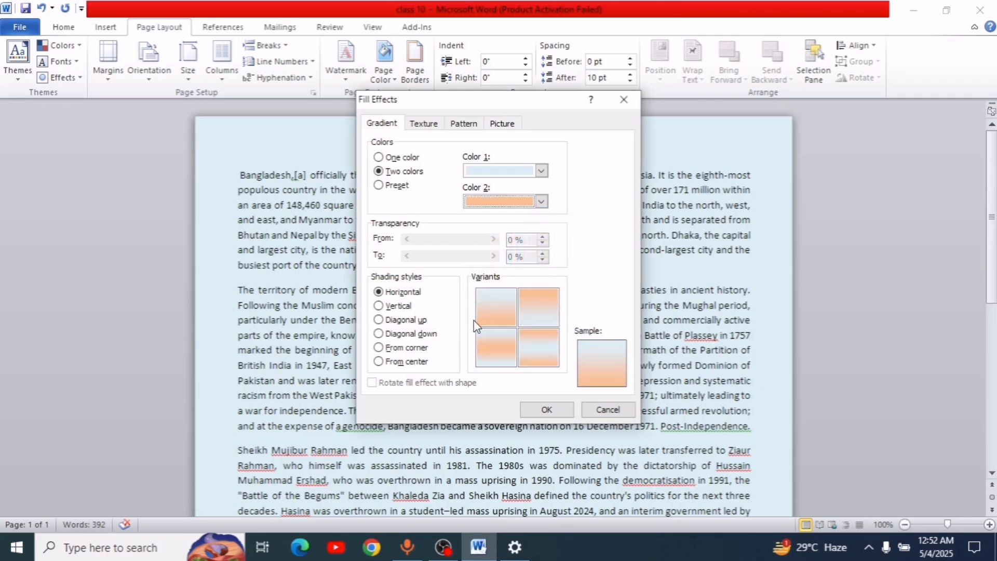
left_click(379, 320)
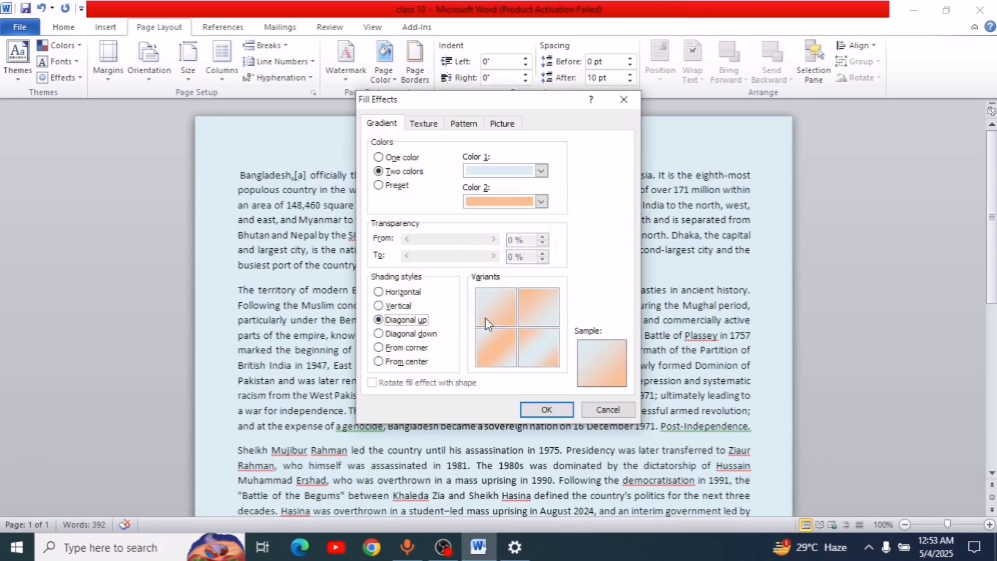
left_click(547, 409)
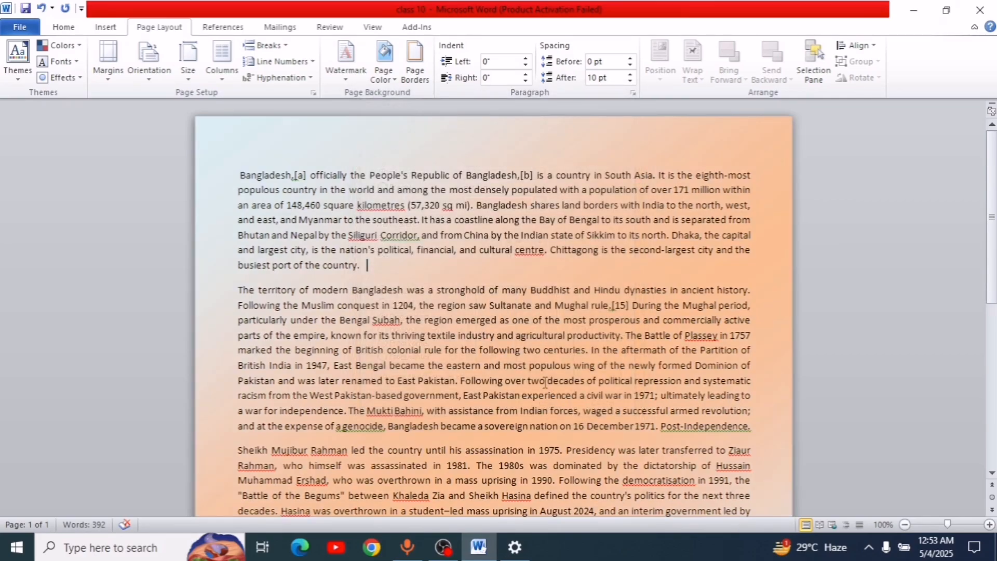
scroll(405, 240, "down", 6)
scroll(404, 240, "up", 6)
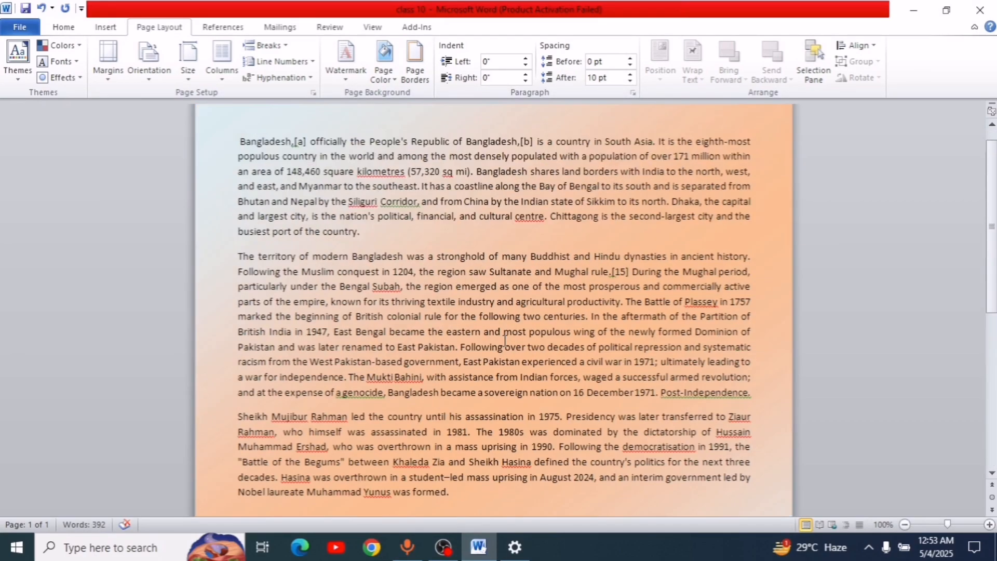
scroll(423, 310, "down", 3)
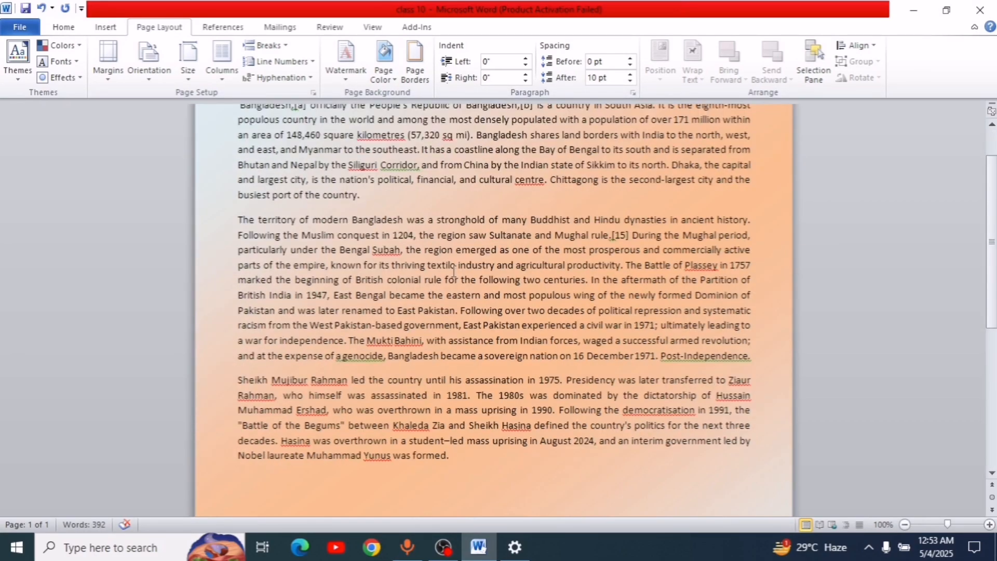
scroll(445, 259, "up", 3)
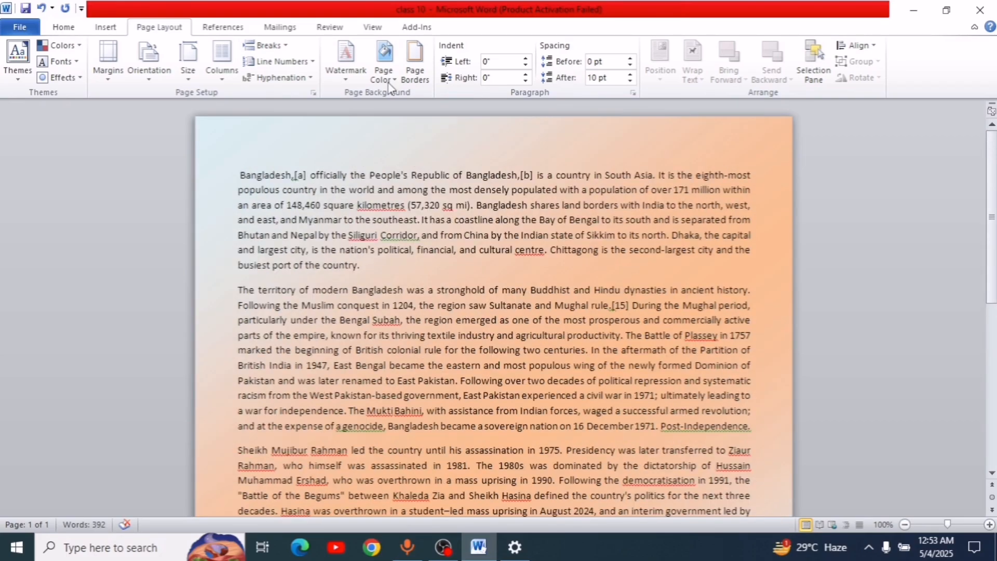
- Replace the gradient page background with the Papyrus texture
left_click(385, 75)
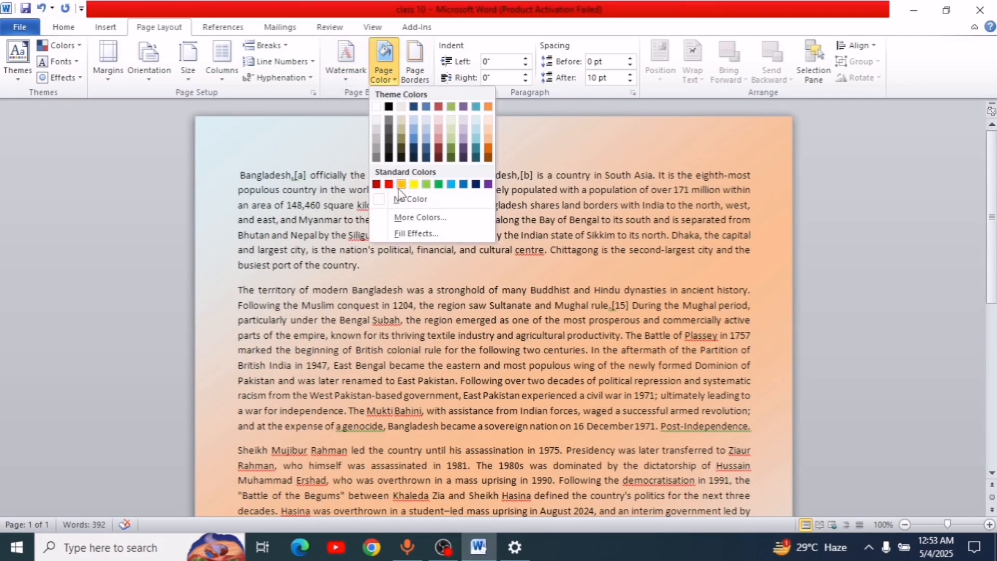
left_click(403, 235)
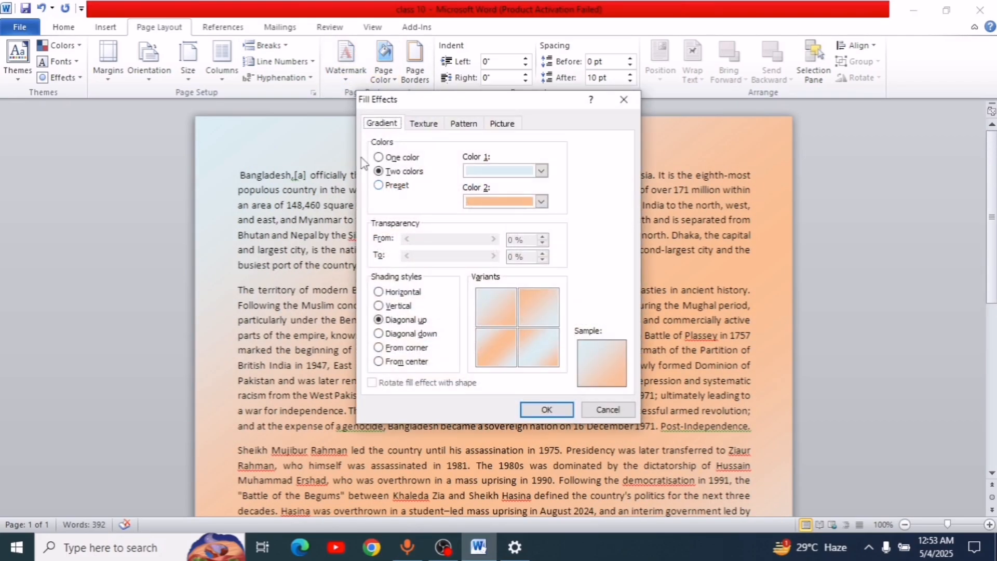
left_click(430, 124)
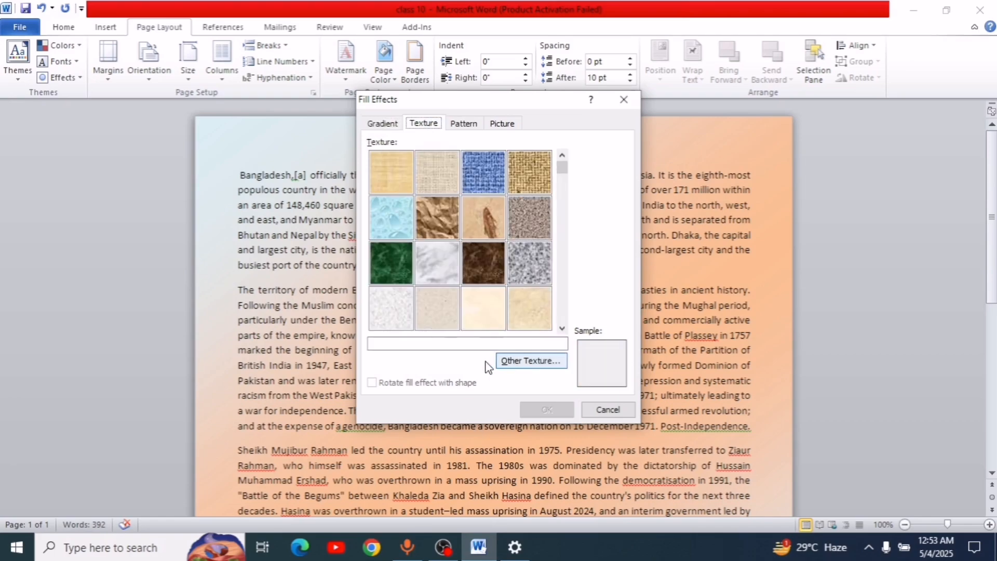
left_click(395, 173)
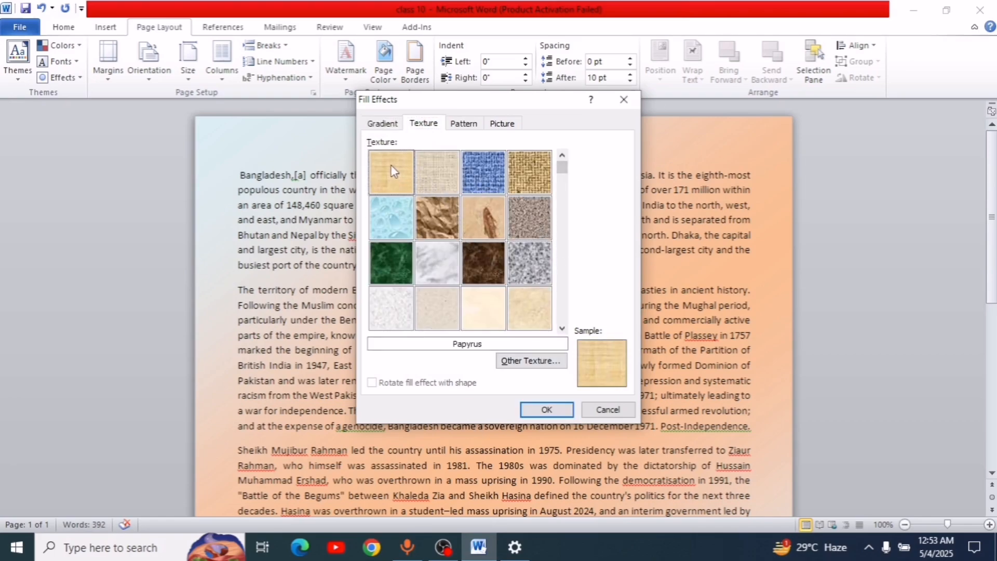
left_click(547, 410)
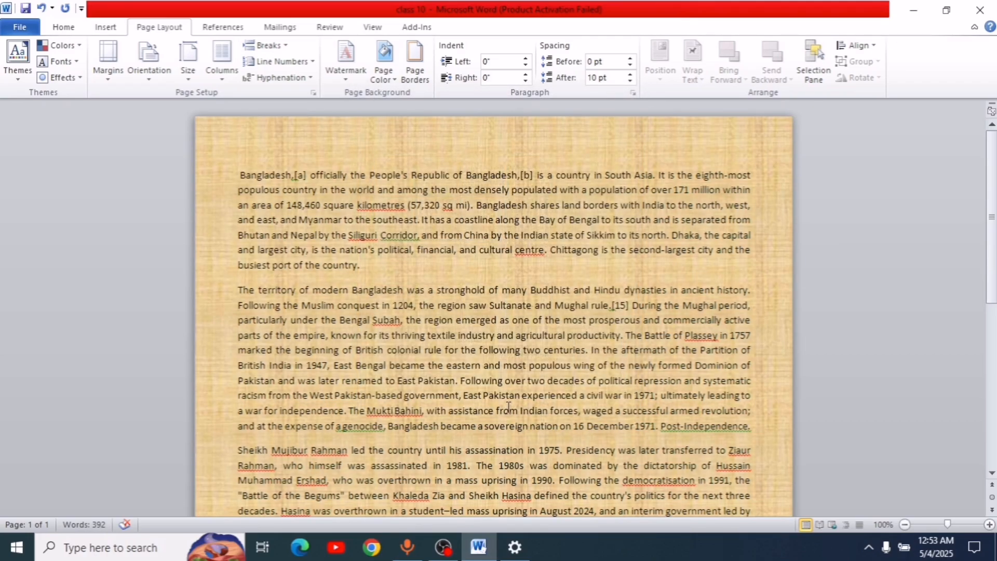
scroll(493, 388, "down", 5)
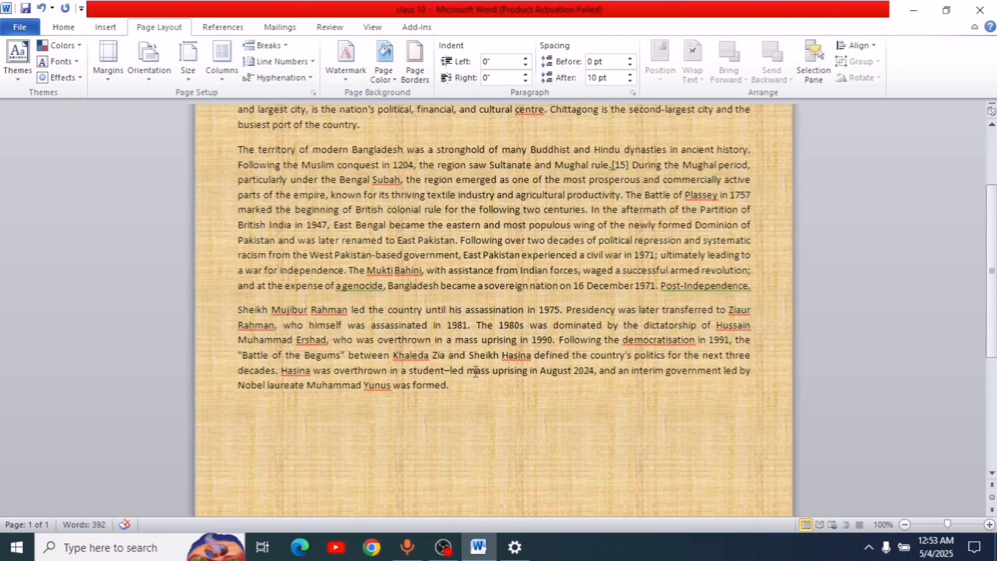
scroll(475, 371, "up", 5)
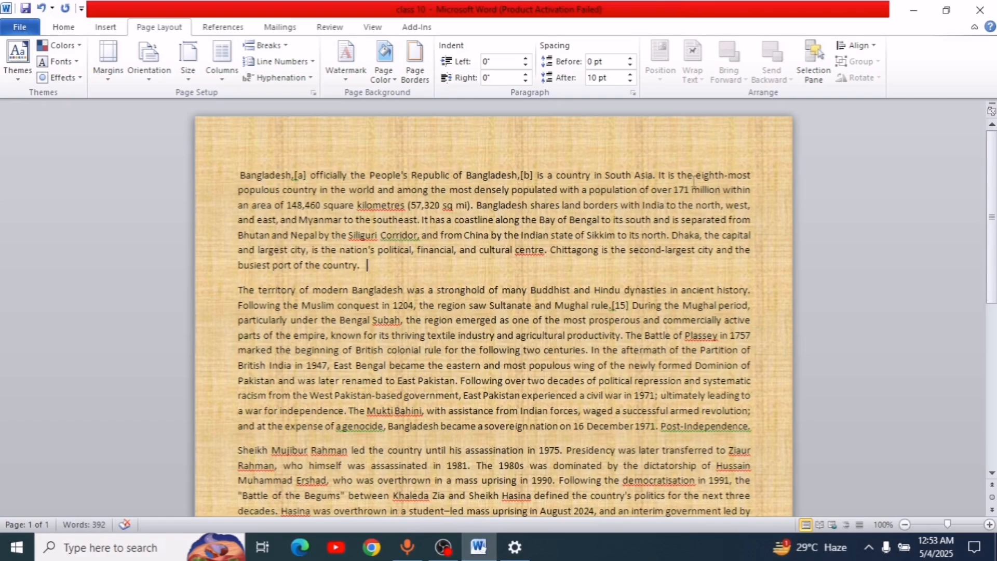
- Remove the page background by setting the page color to No Color
left_click(388, 79)
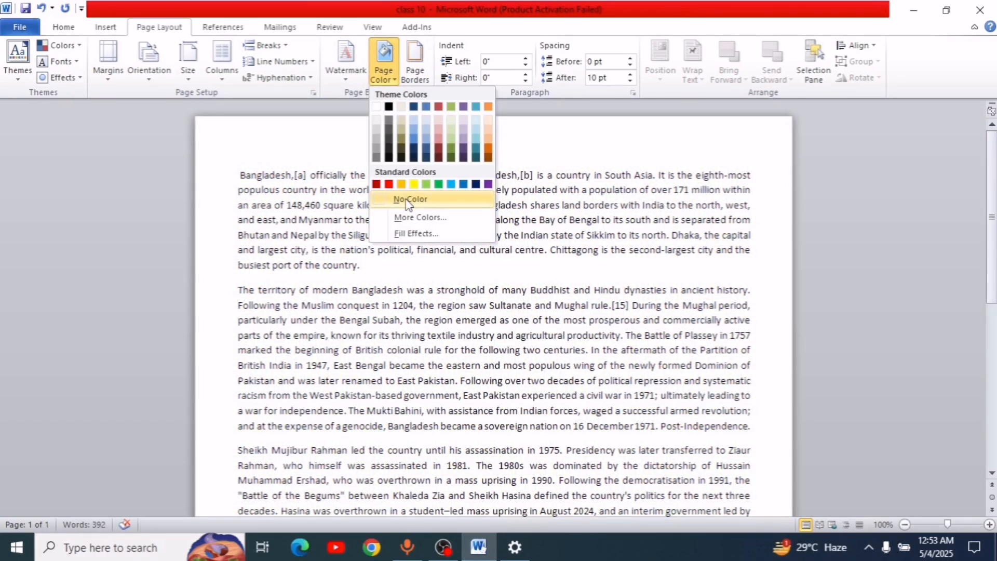
left_click(408, 199)
scroll(408, 198, "down", 3)
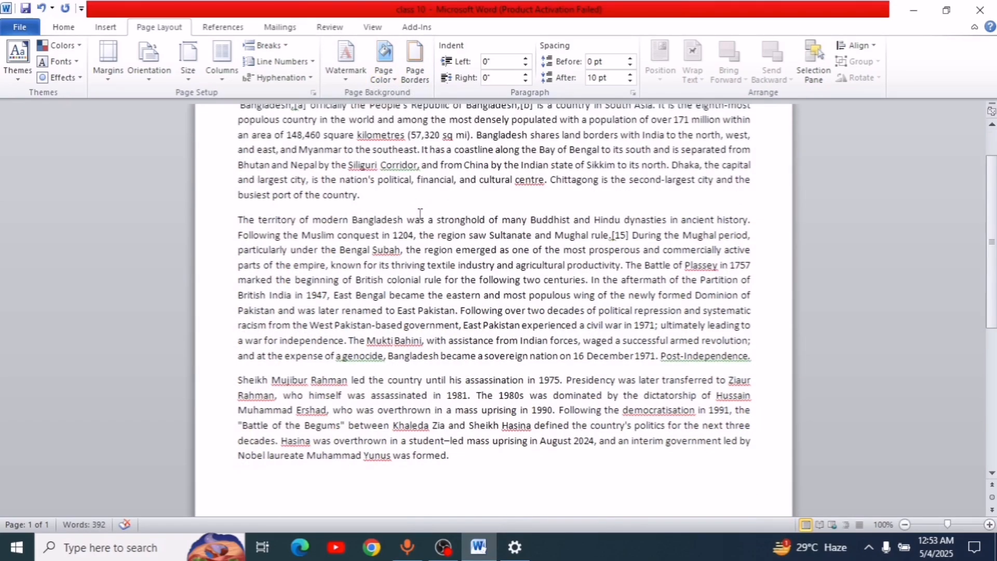
scroll(415, 280, "up", 3)
left_click(415, 279)
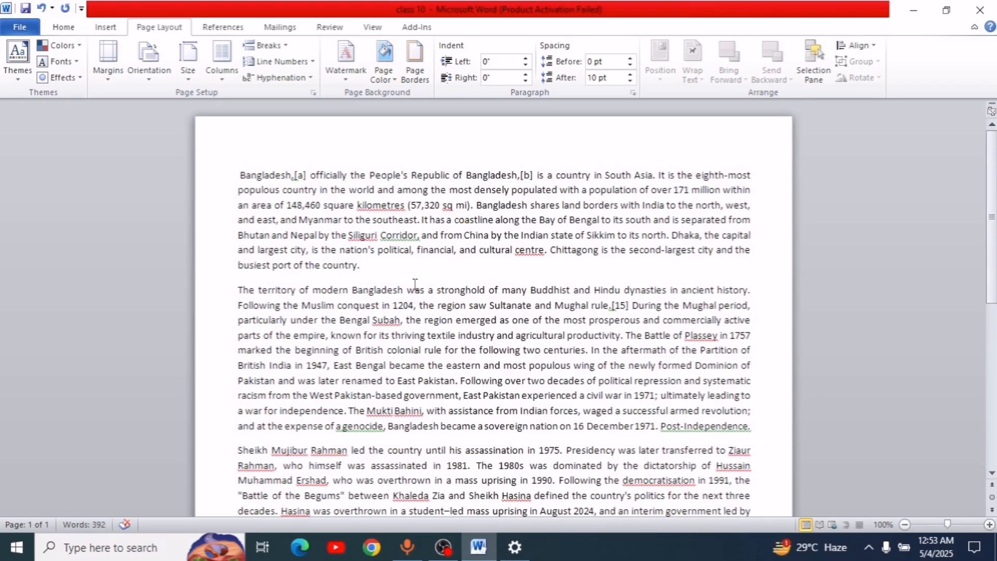
- Add a Box page border to the whole document in the triple-line style at ½ pt width
left_click(408, 73)
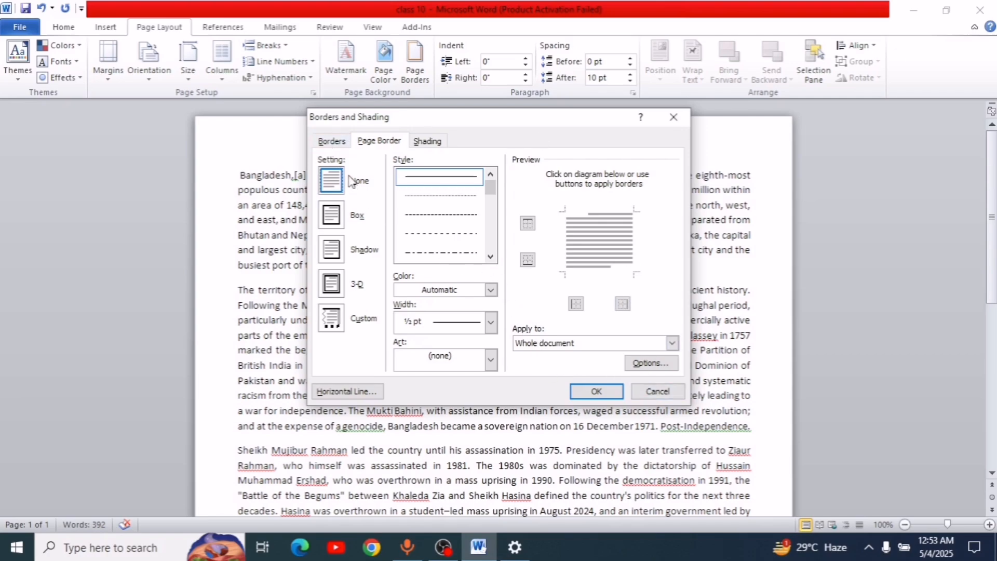
left_click(330, 218)
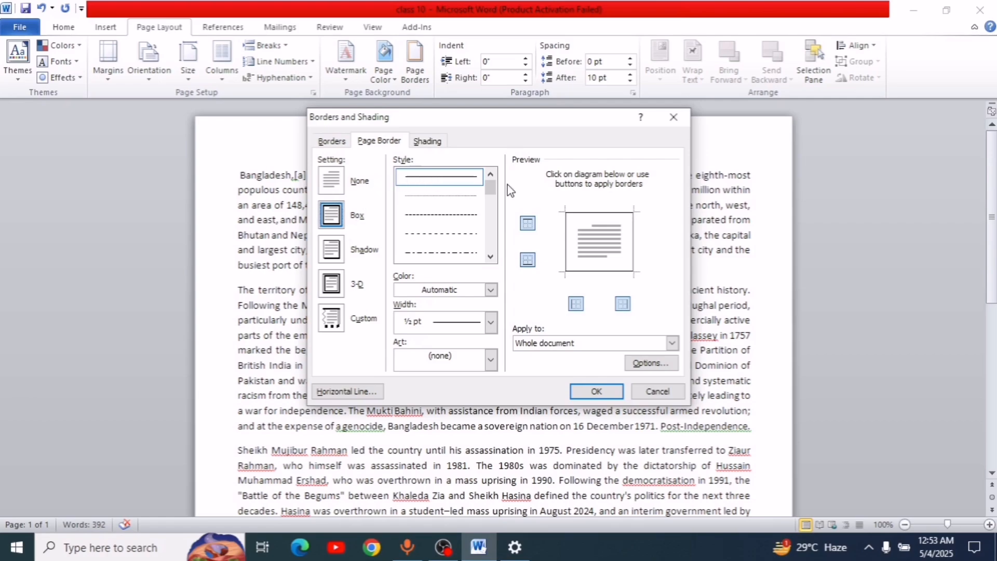
scroll(481, 192, "down", 5)
scroll(462, 218, "up", 5)
scroll(457, 215, "down", 1)
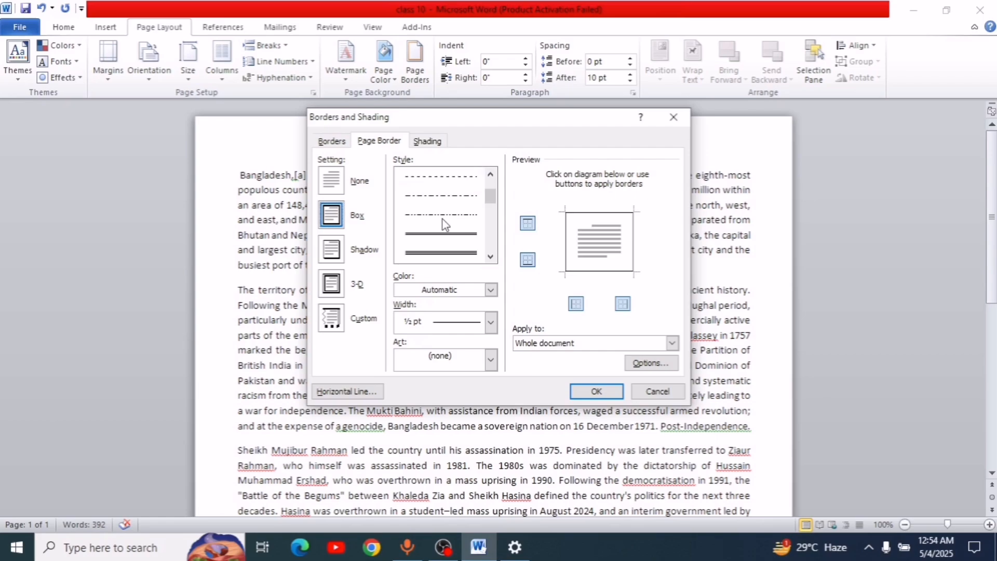
left_click(447, 253)
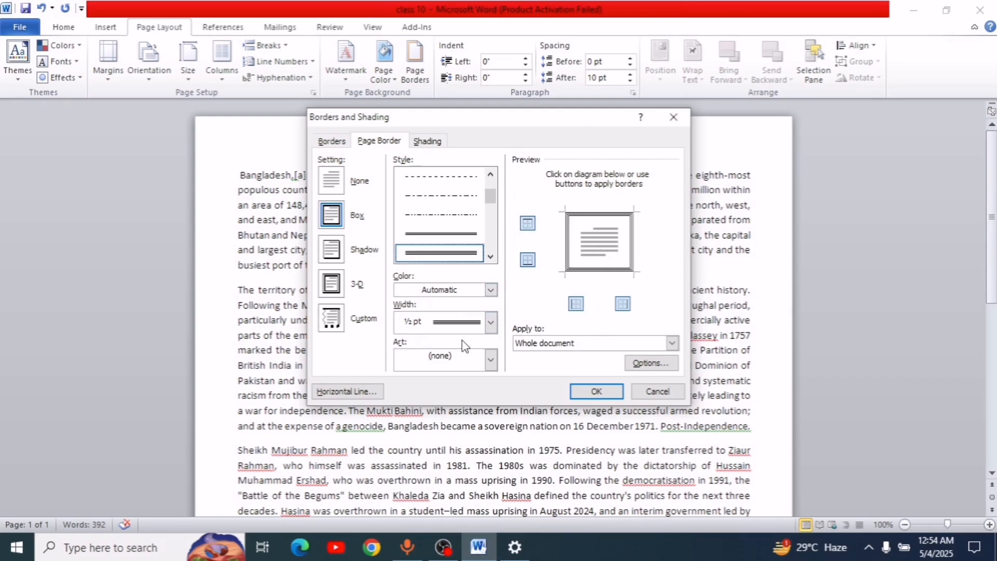
left_click(491, 322)
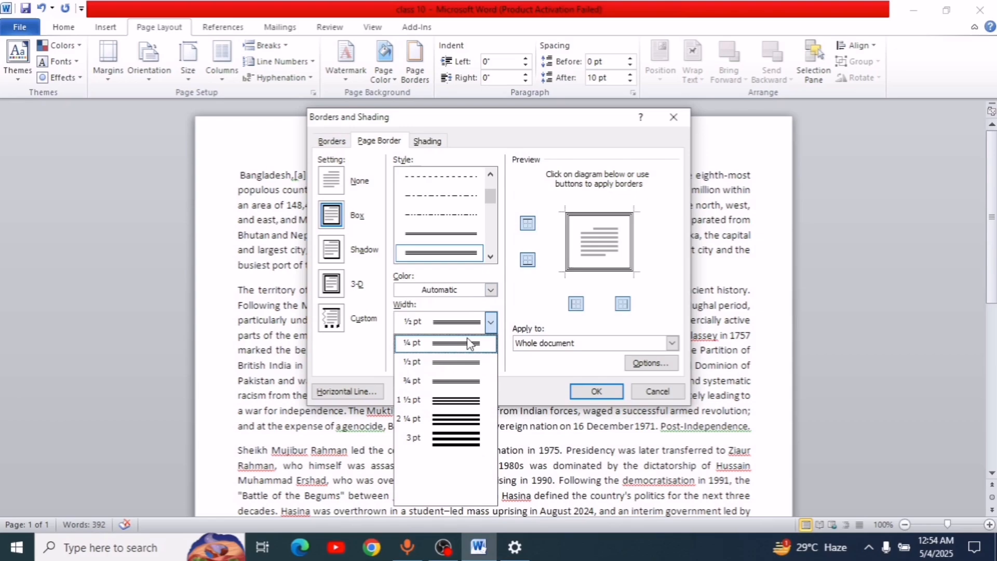
left_click(491, 321)
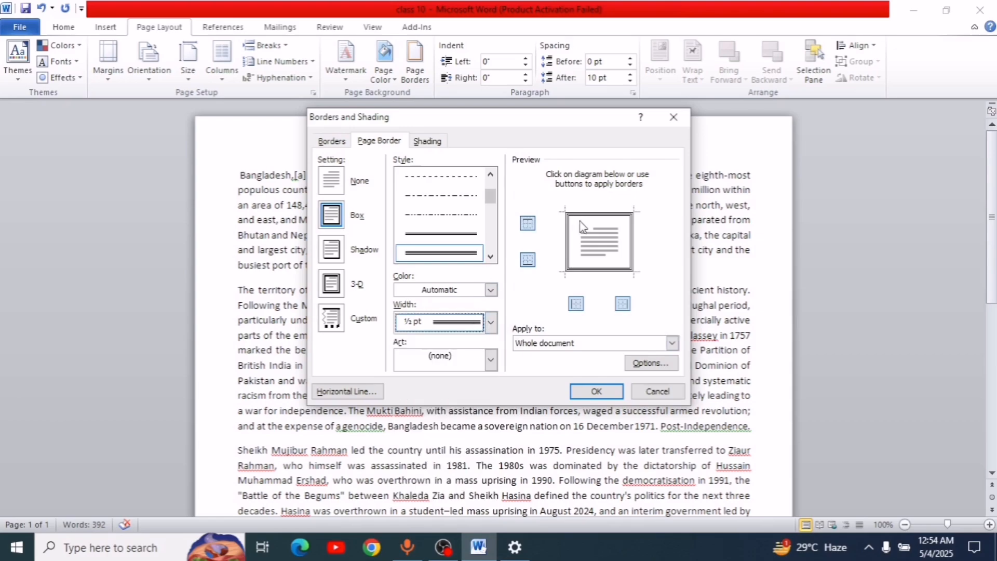
left_click(598, 392)
scroll(583, 368, "down", 4)
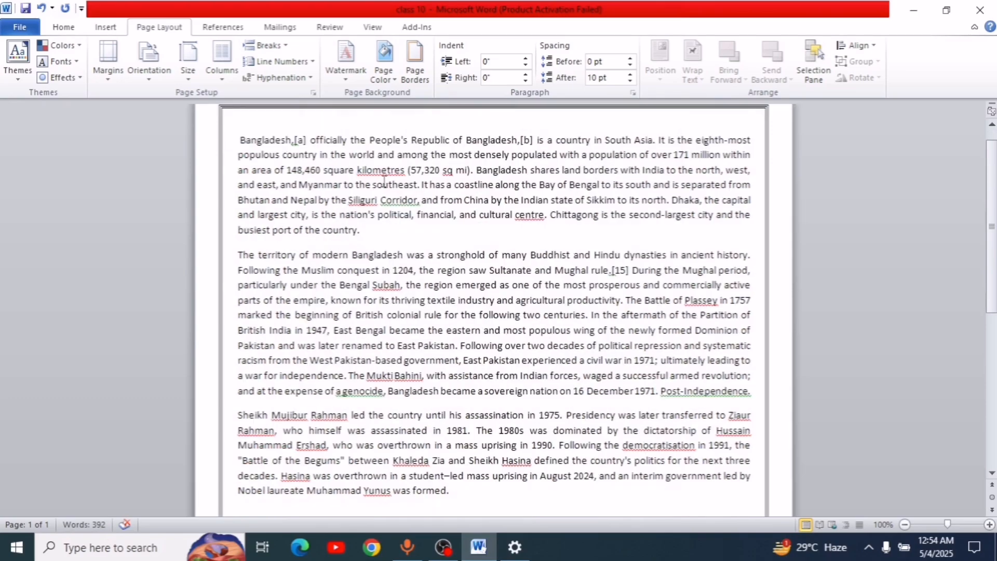
scroll(358, 182, "up", 4)
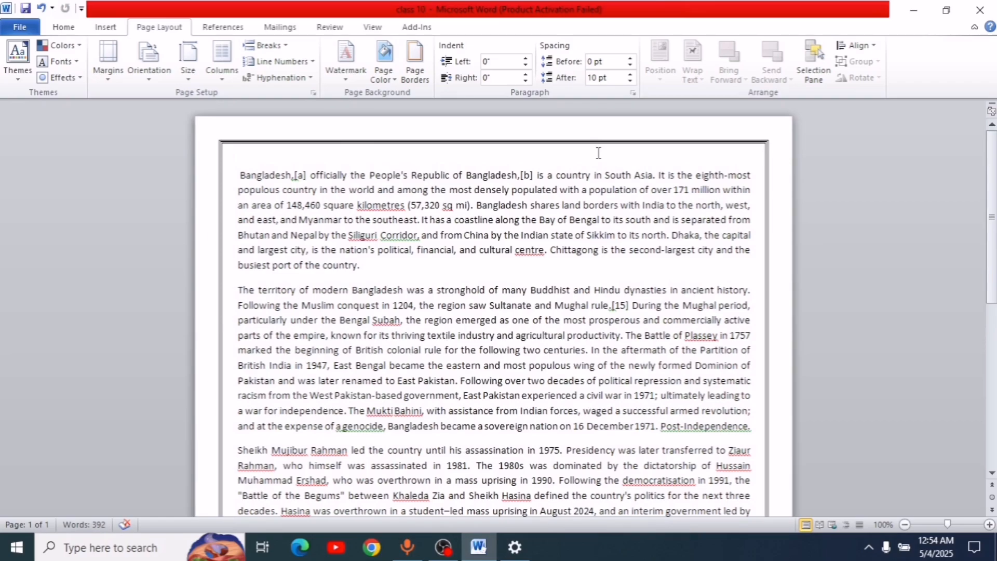
- Change the color of the triple-line page border to Dark Blue
left_click(417, 68)
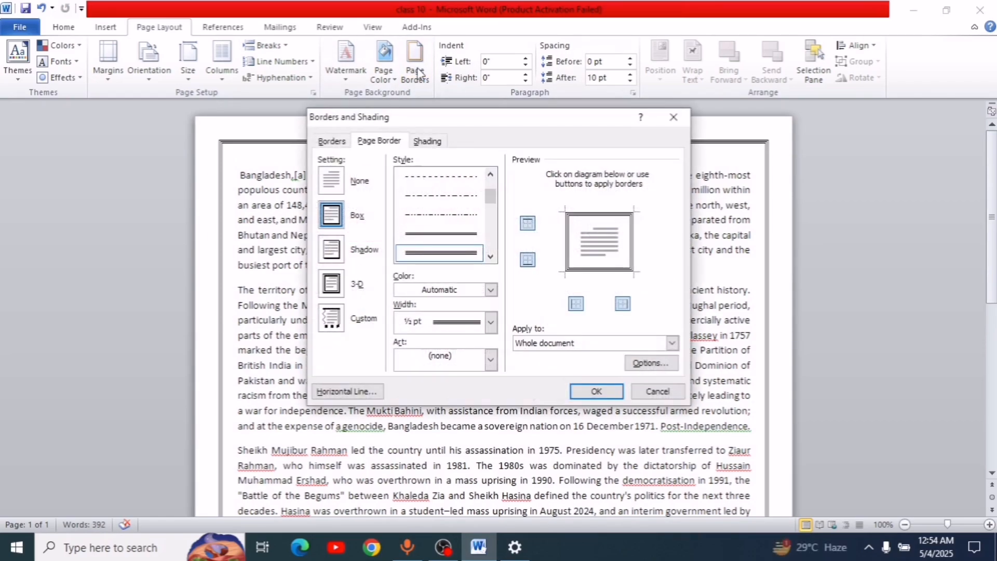
left_click(490, 289)
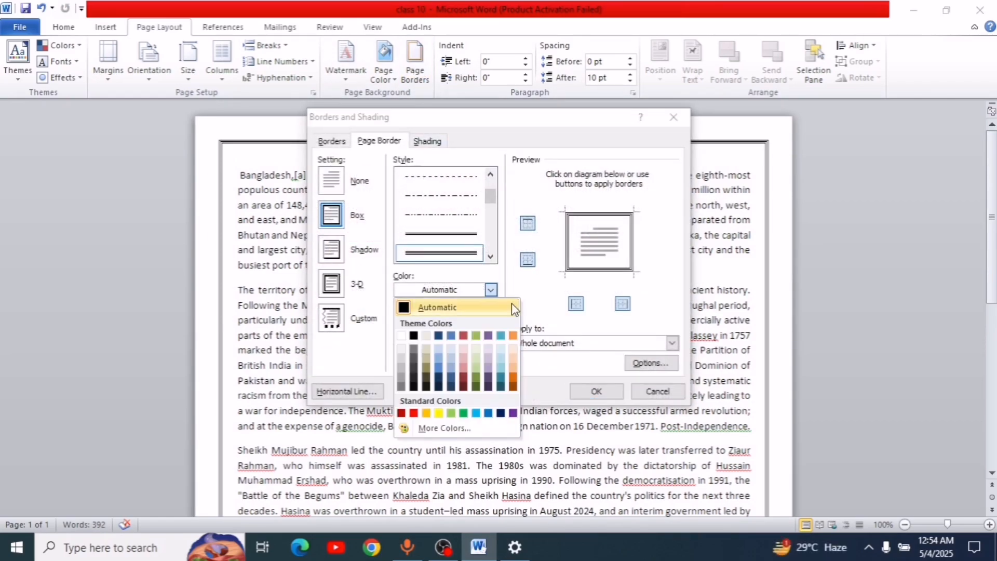
left_click(501, 414)
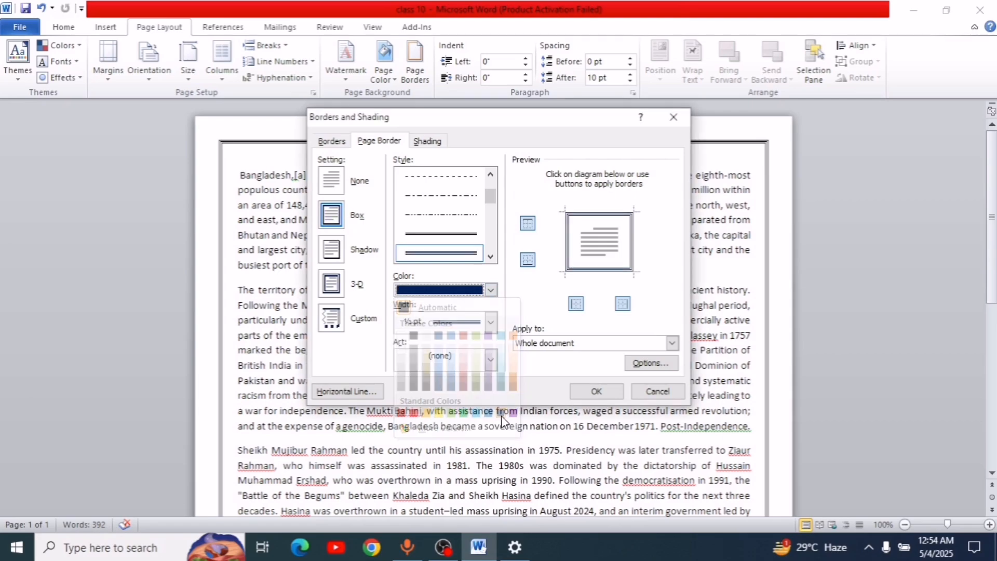
left_click(596, 392)
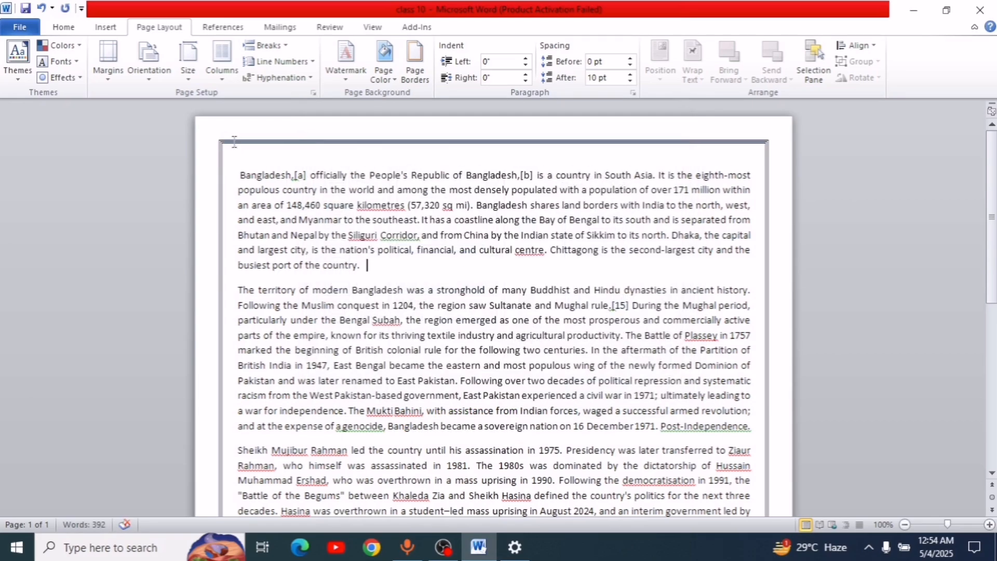
scroll(273, 349, "down", 8)
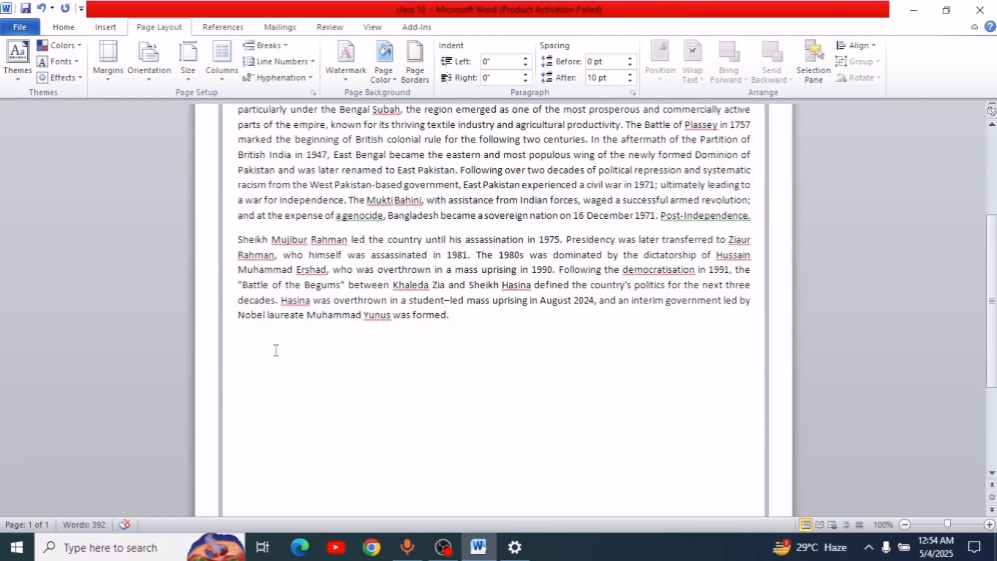
scroll(561, 317, "up", 5)
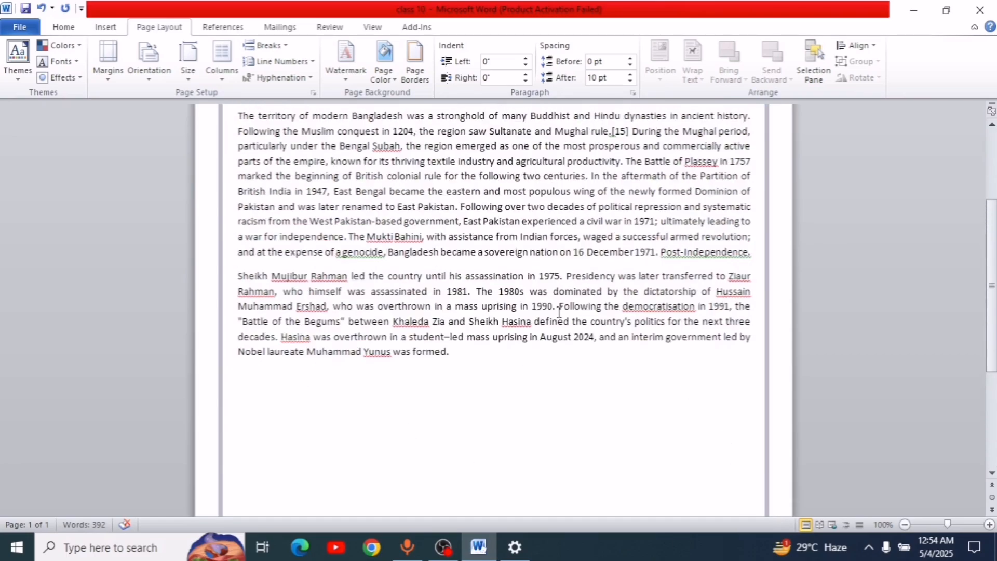
scroll(565, 313, "up", 4)
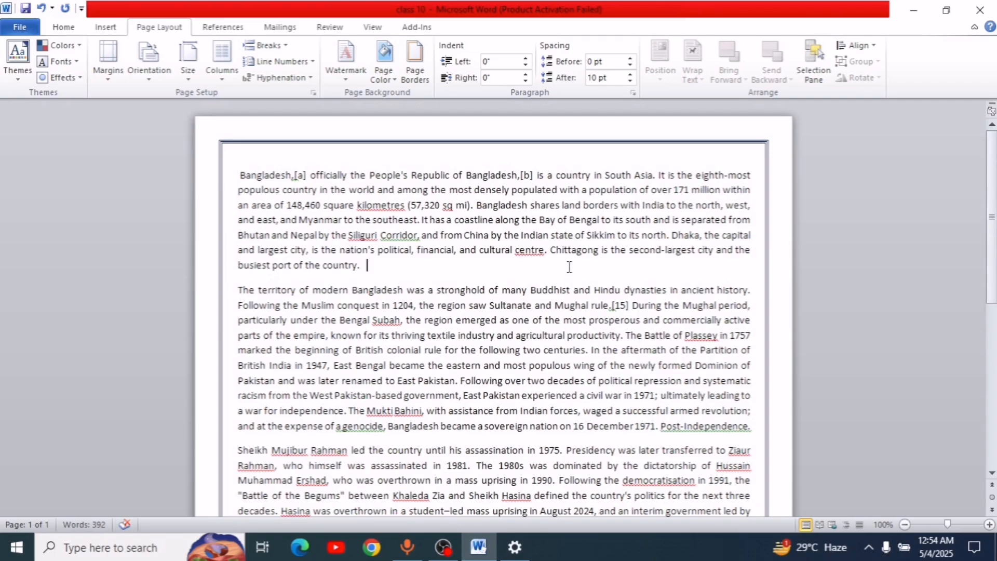
- Replace the line page border with the green pine tree art border at 25 pt width for the whole document
left_click(415, 61)
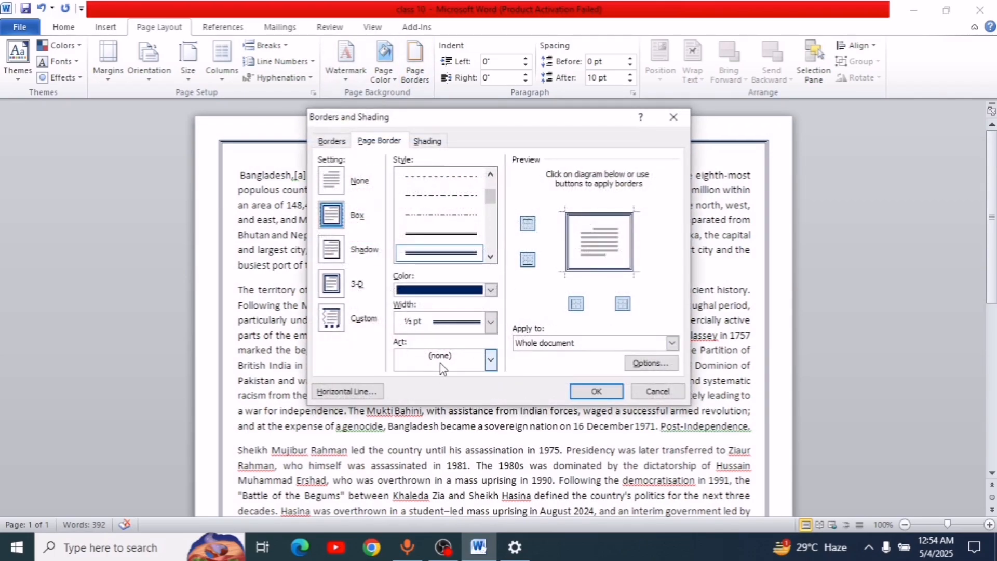
left_click(491, 361)
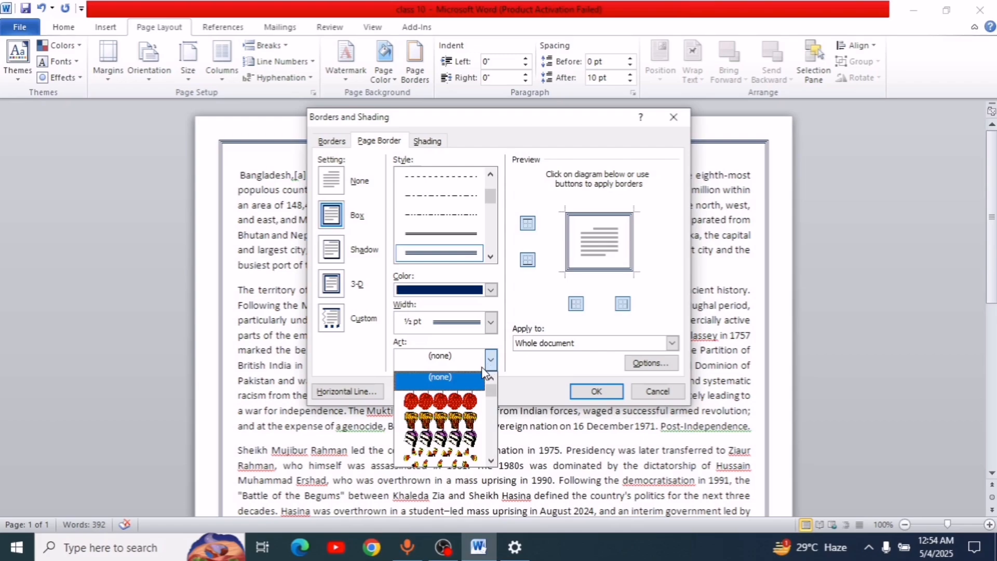
scroll(469, 423, "down", 5)
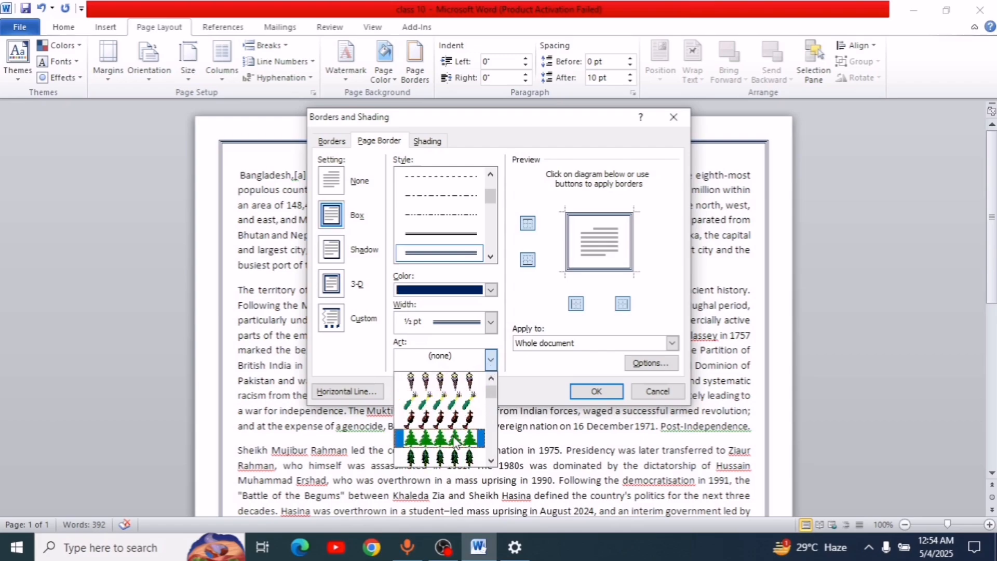
left_click(456, 440)
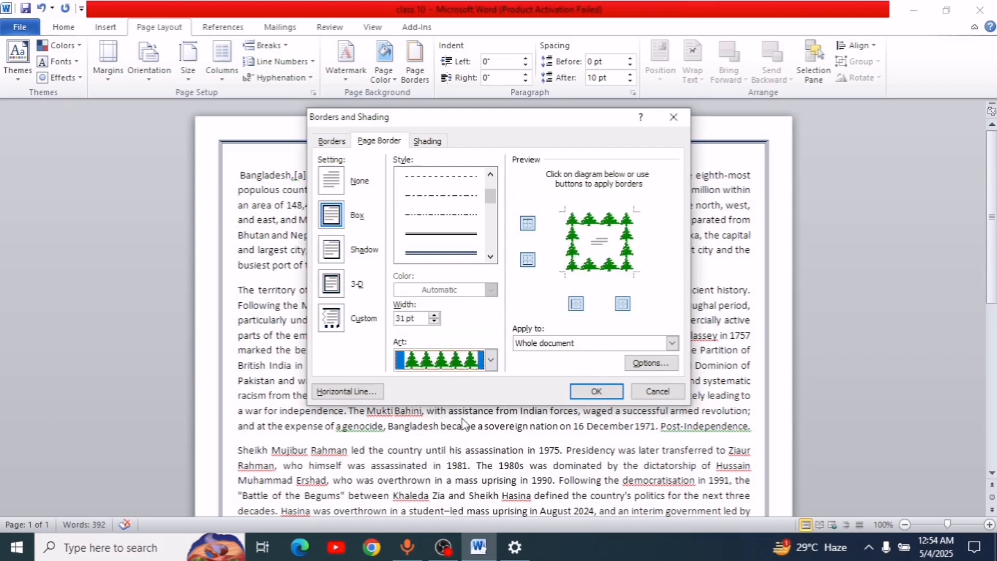
left_click(434, 322)
left_click(434, 321)
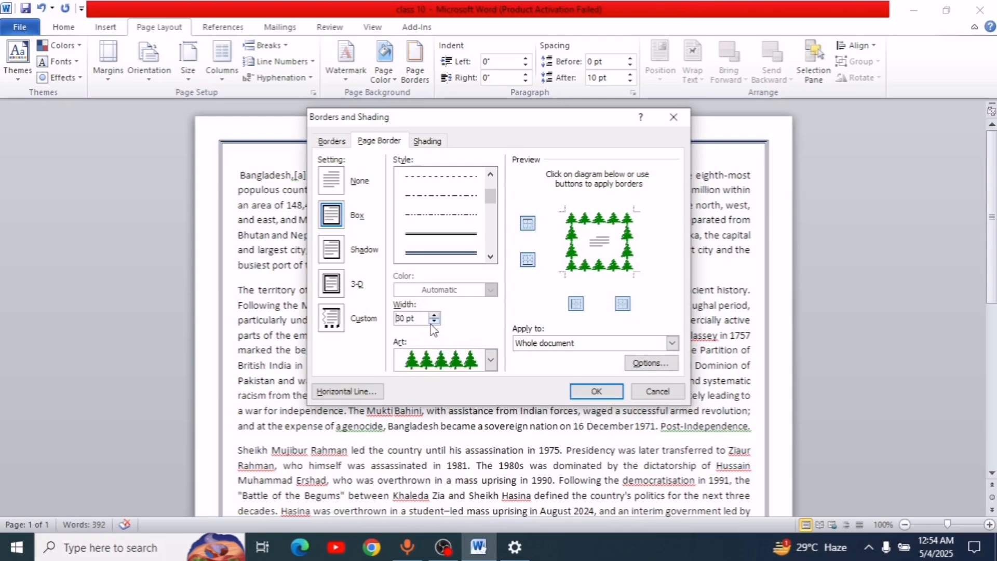
left_click(434, 322)
left_click(434, 321)
left_click(434, 321)
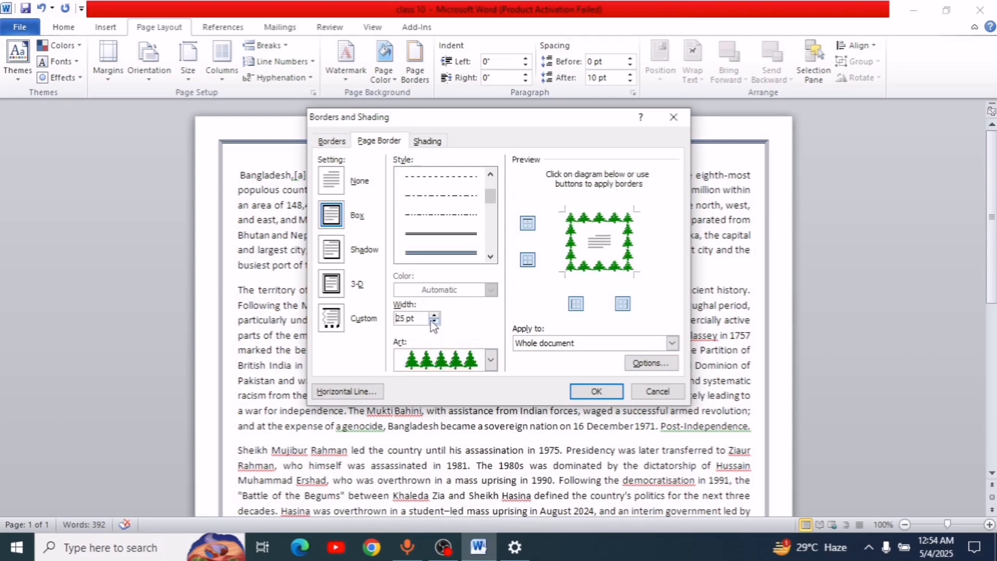
left_click(597, 392)
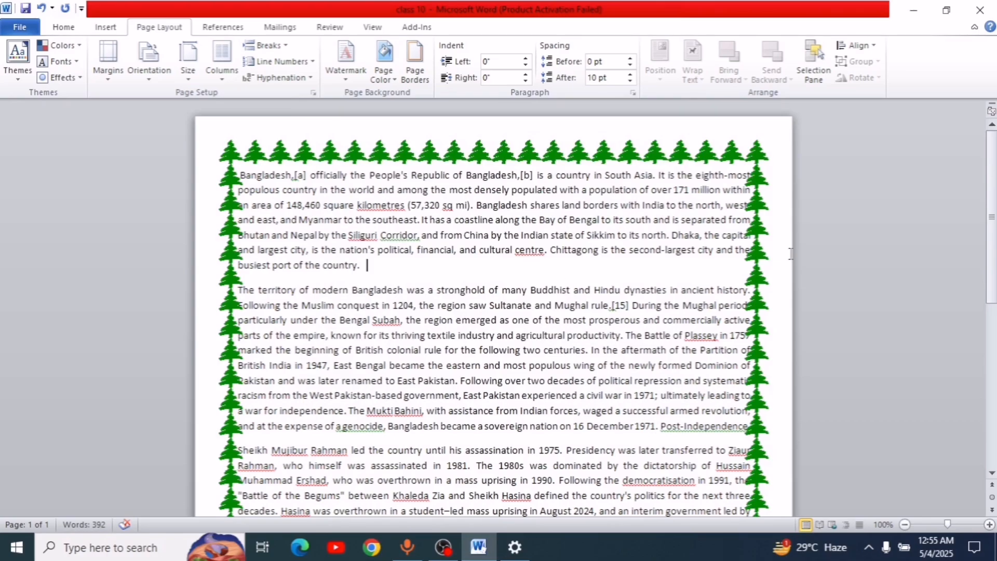
scroll(643, 211, "down", 3)
scroll(643, 210, "up", 3)
- Set the width of the pine tree page border to 22 pt
left_click(415, 60)
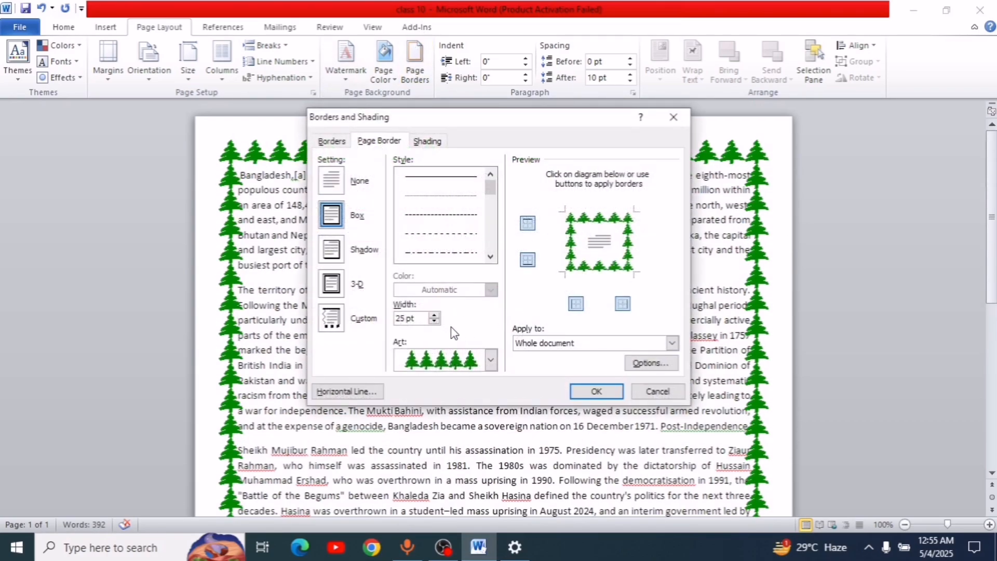
left_click(434, 321)
left_click(434, 321)
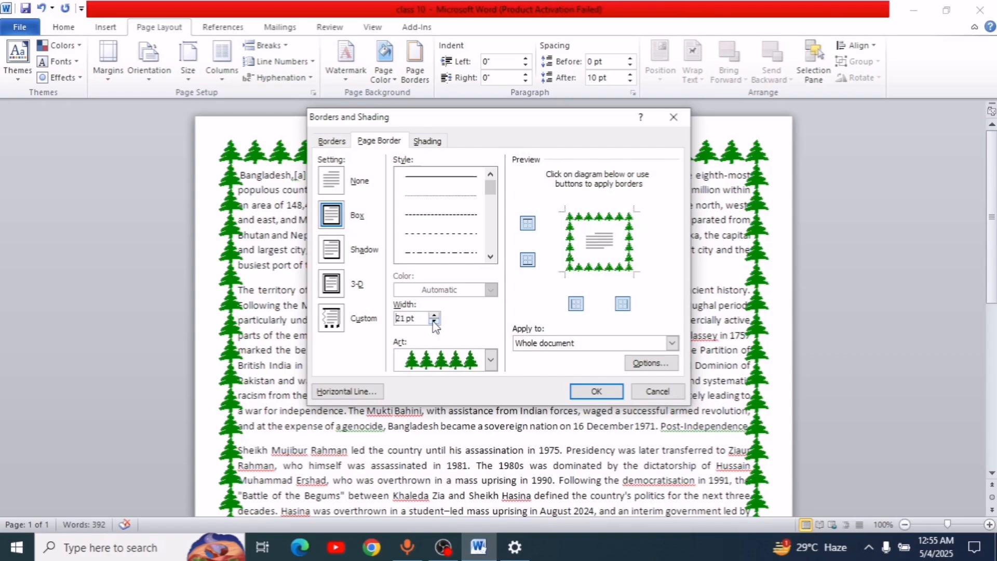
left_click(434, 322)
left_click(434, 315)
left_click(434, 315)
left_click(434, 315)
left_click(433, 316)
left_click(595, 391)
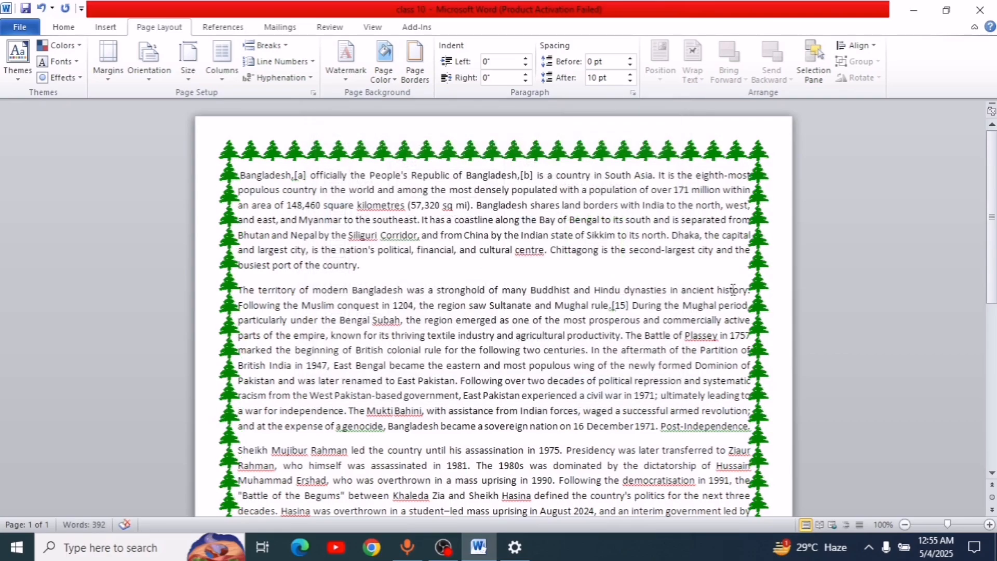
scroll(618, 281, "down", 1)
scroll(618, 280, "down", 3)
scroll(583, 270, "up", 4)
- Try the Normal margin preset without selecting any text, and undo the margin change
left_click(109, 65)
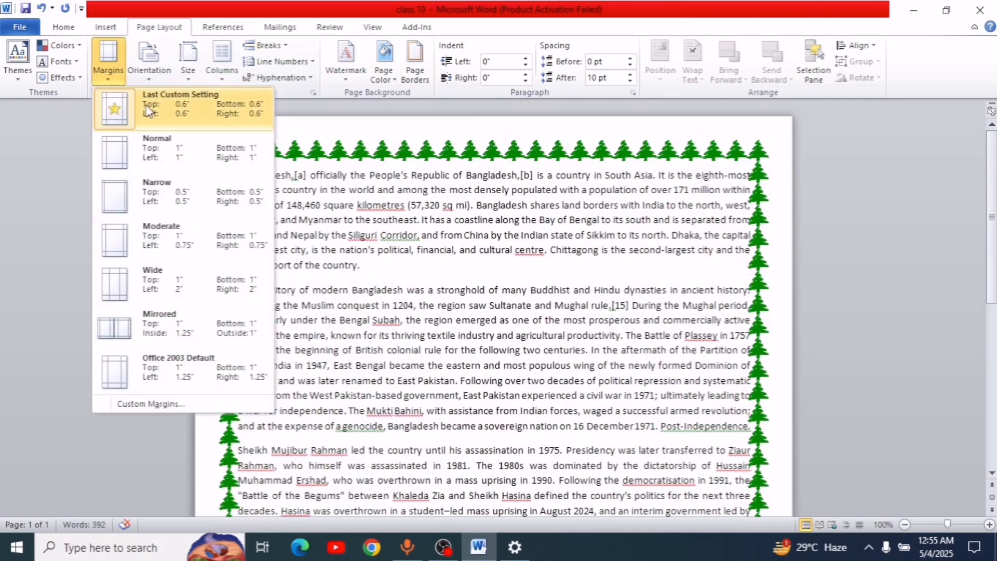
left_click(166, 150)
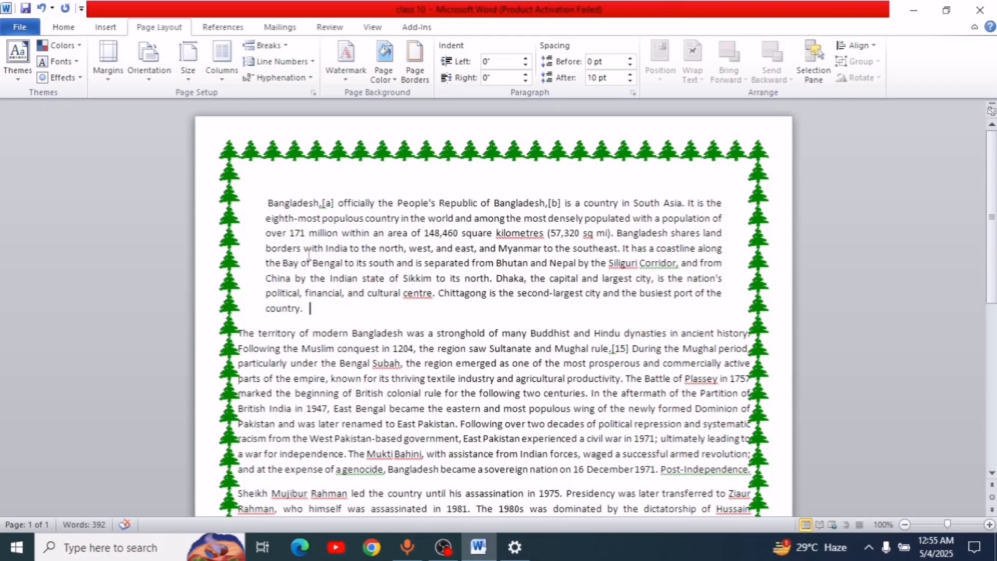
key("ctrl+z")
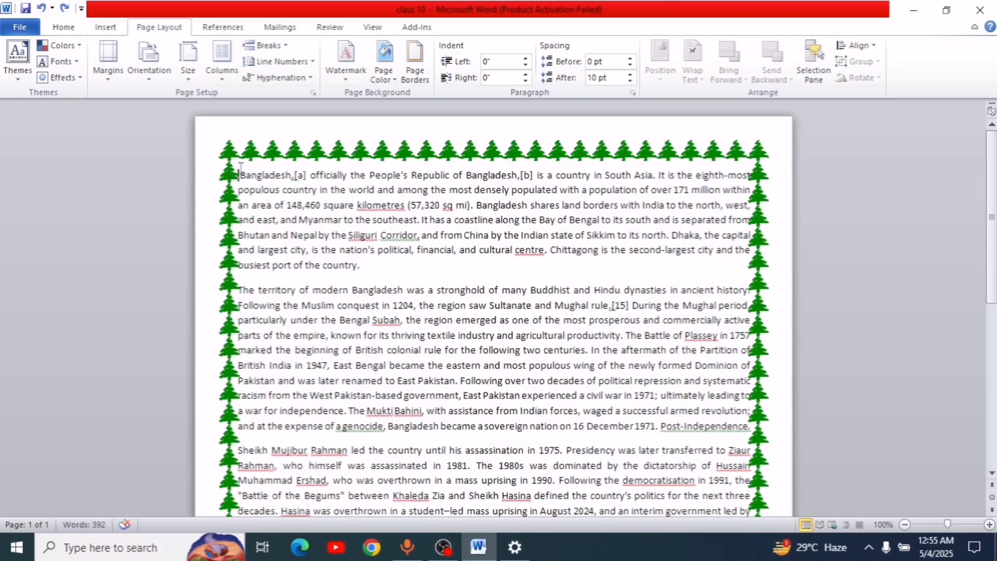
- Select all three paragraphs of the document and apply the Normal margin preset of 1" on every side
left_click_drag(241, 167, 476, 433)
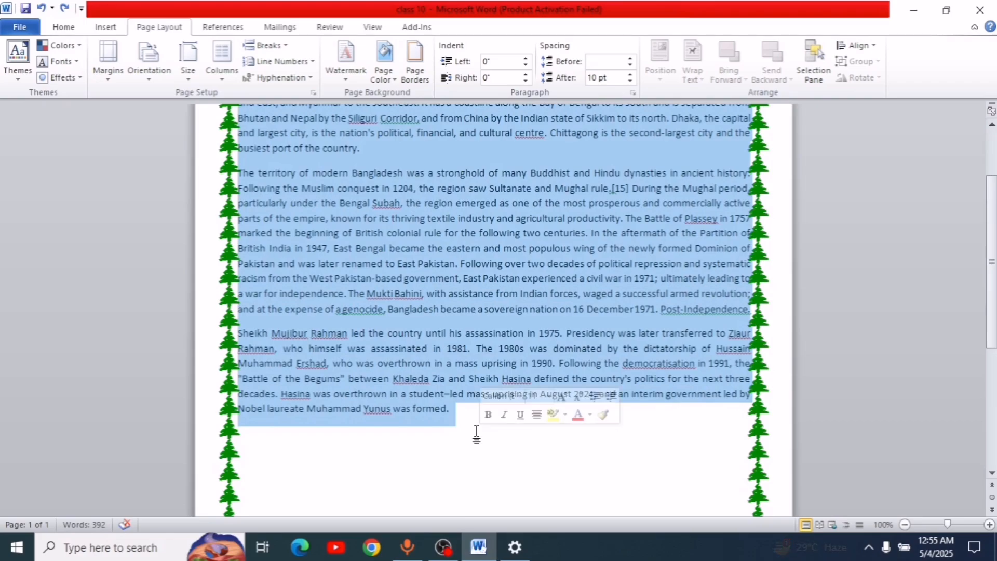
scroll(438, 188, "up", 3)
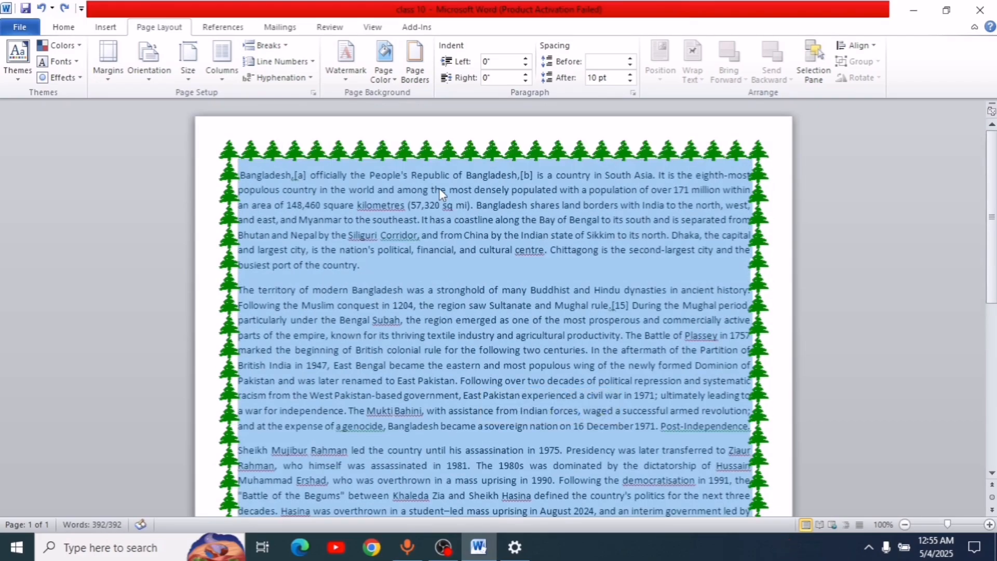
left_click(108, 63)
left_click(115, 151)
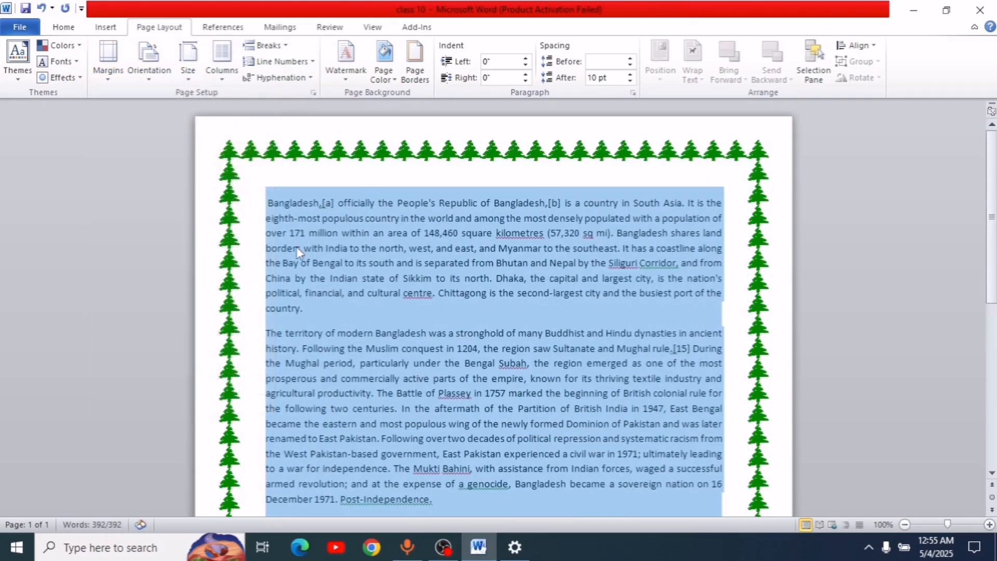
left_click(253, 219)
left_click(476, 294)
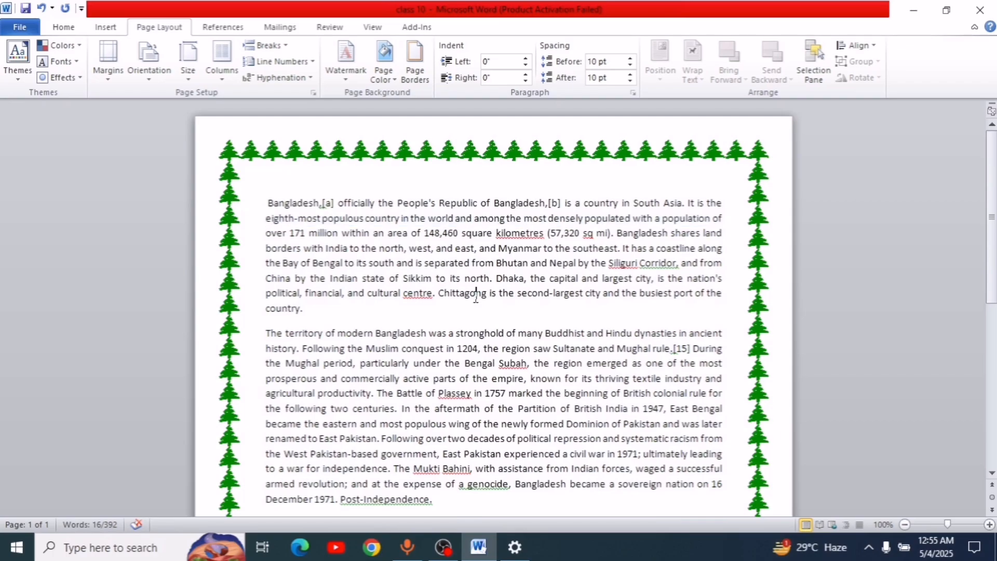
scroll(447, 257, "down", 8)
scroll(447, 264, "up", 5)
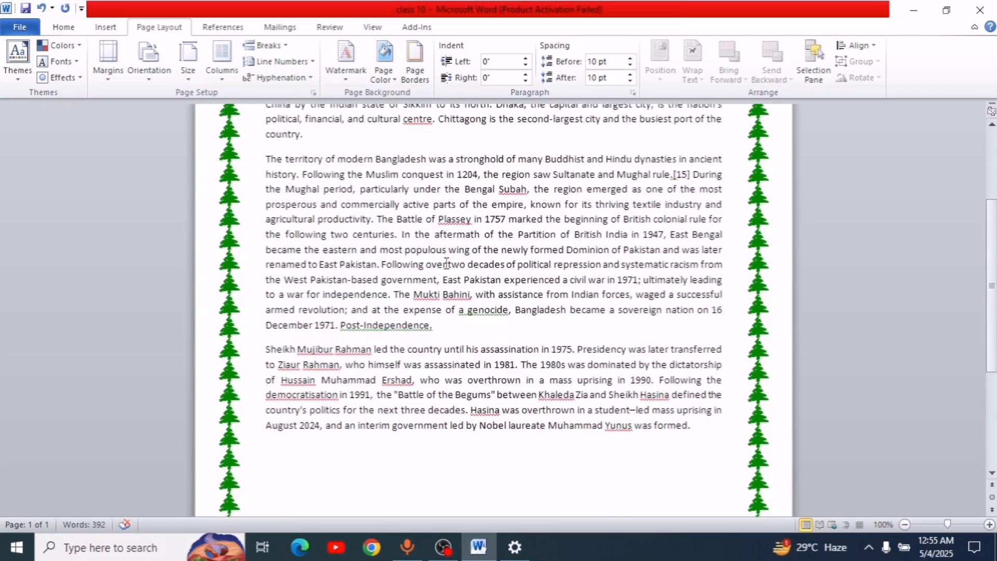
scroll(447, 264, "up", 4)
- Add a Box border with a solid ½ pt line in the Automatic color around the first paragraph only
left_click(421, 66)
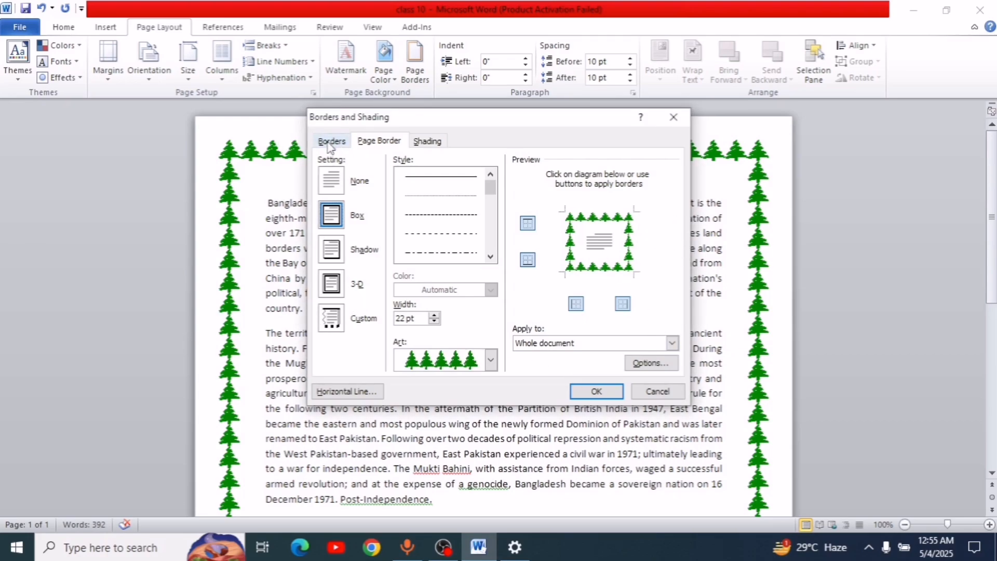
left_click(674, 117)
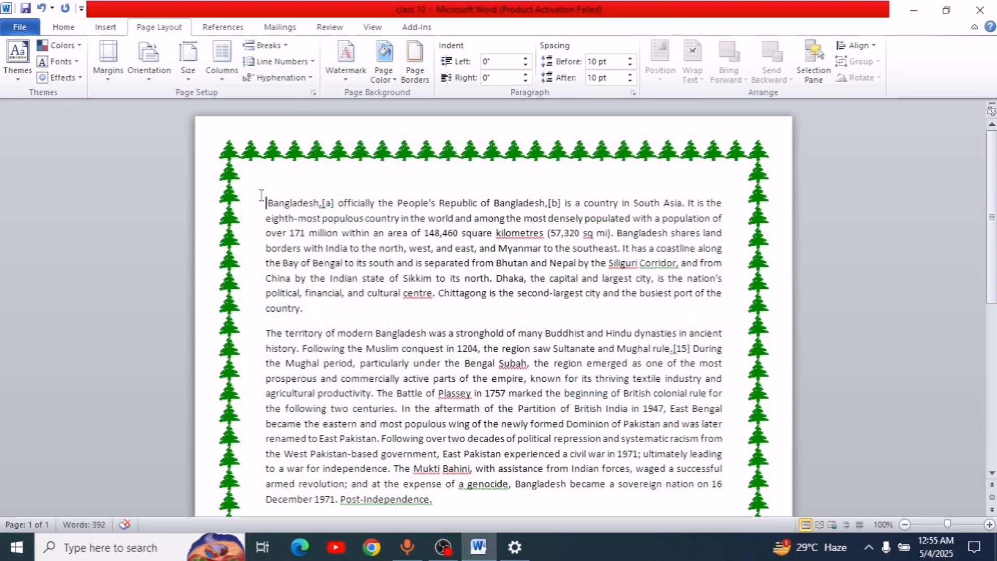
left_click_drag(261, 195, 362, 310)
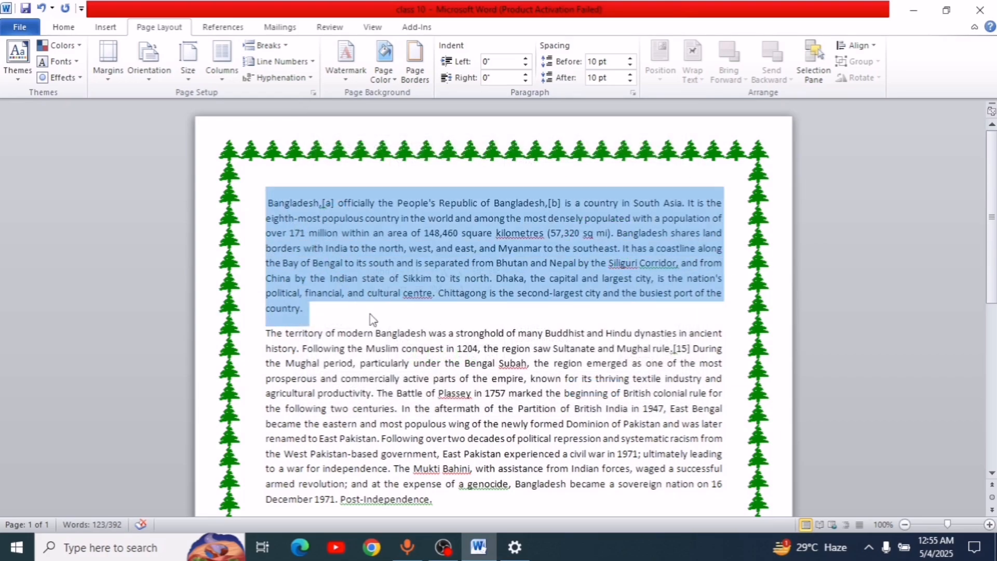
left_click(415, 58)
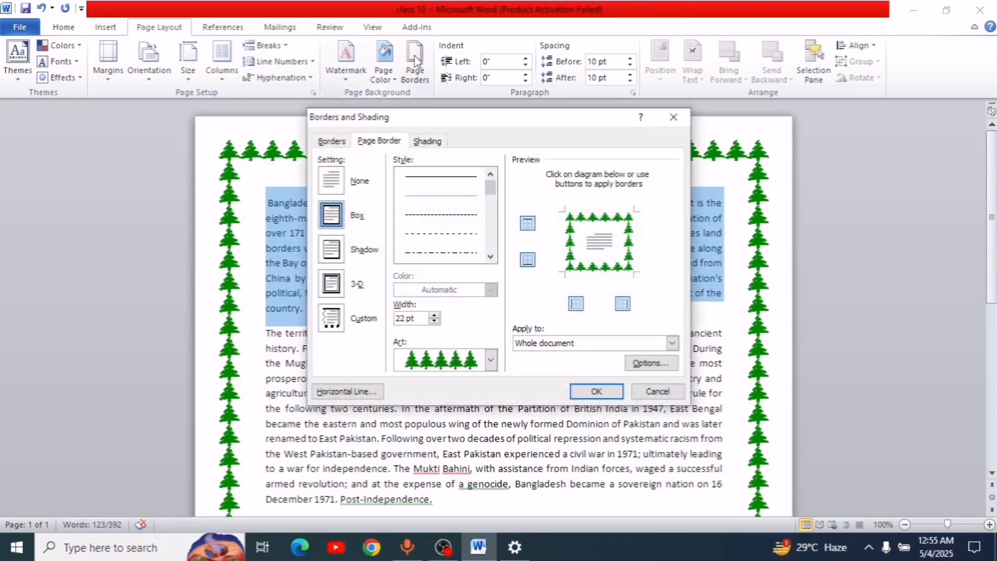
left_click(343, 151)
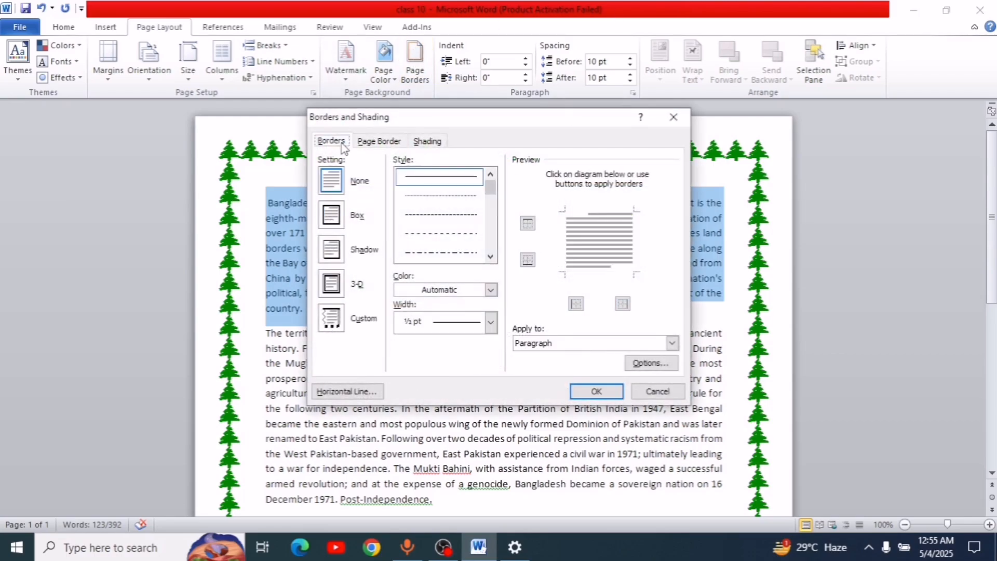
left_click(333, 221)
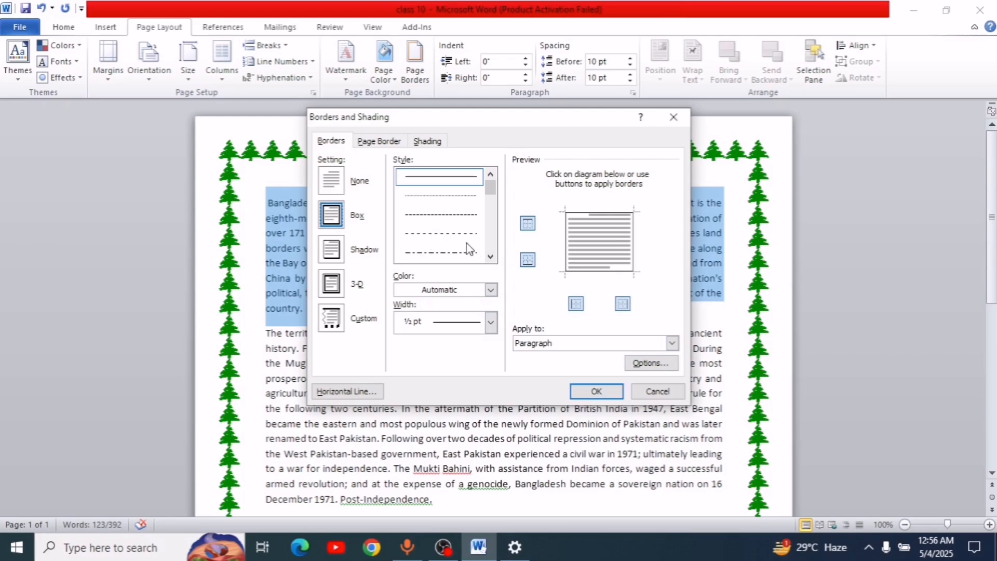
scroll(486, 244, "down", 2)
scroll(477, 235, "up", 2)
left_click(588, 396)
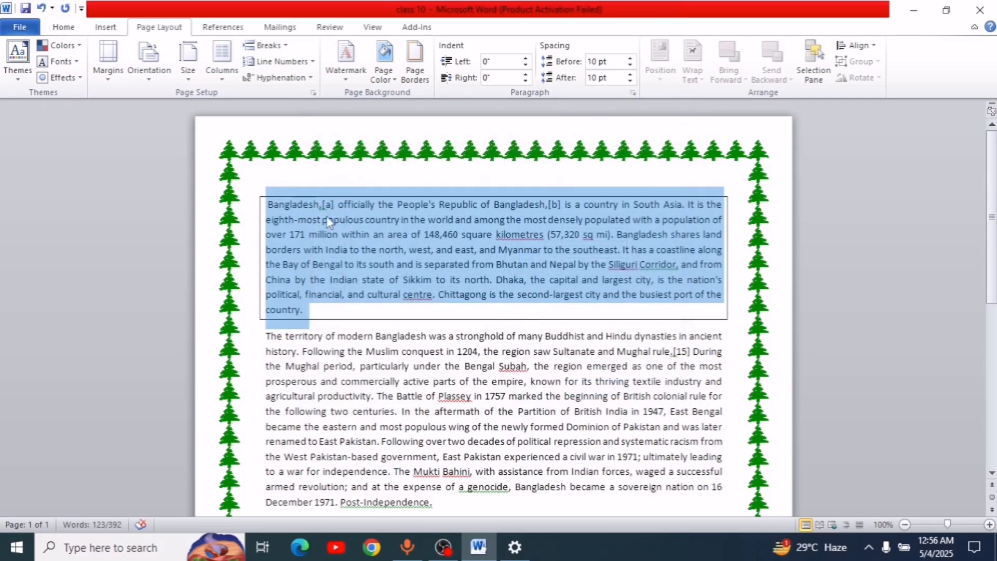
left_click(366, 318)
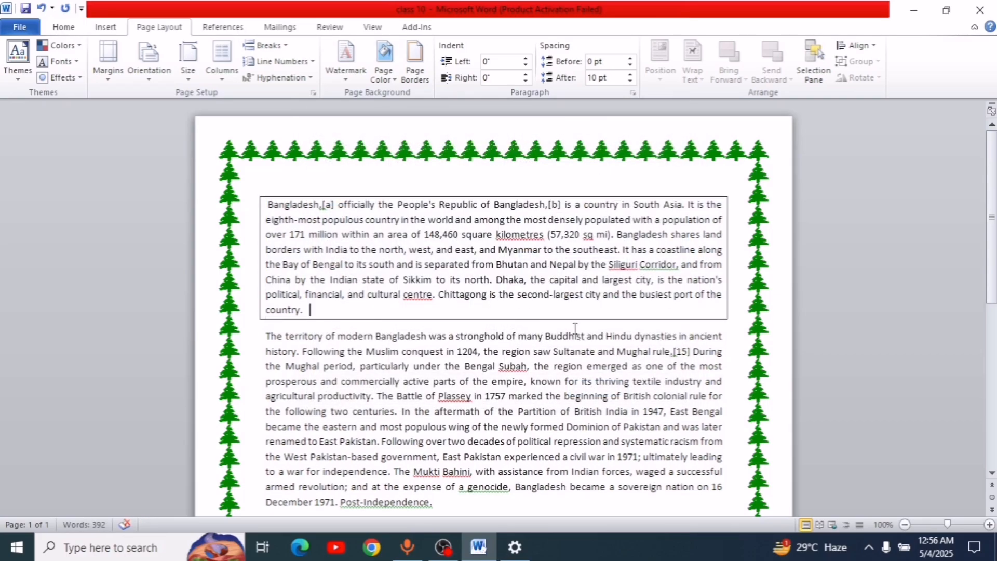
scroll(453, 252, "down", 5)
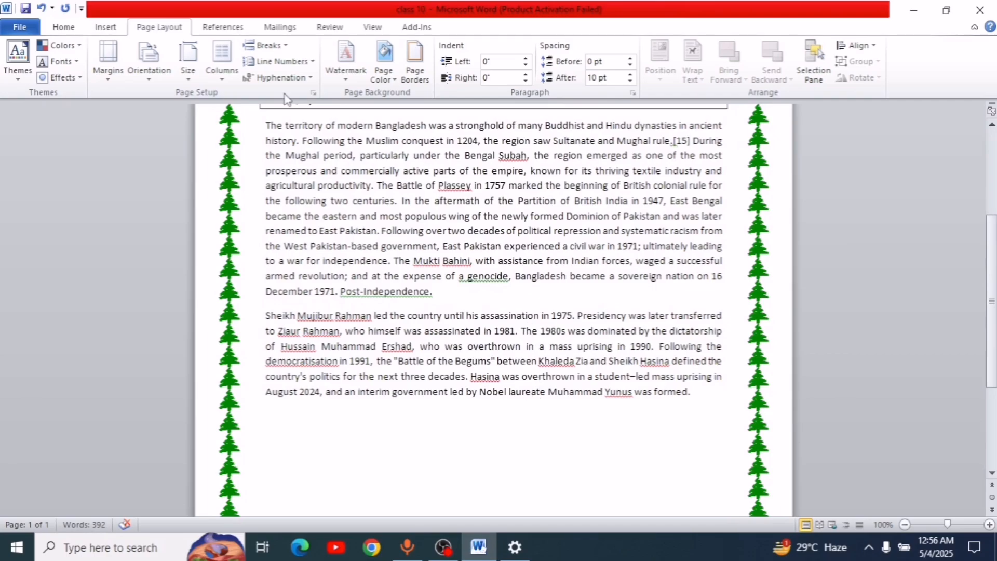
scroll(449, 238, "up", 5)
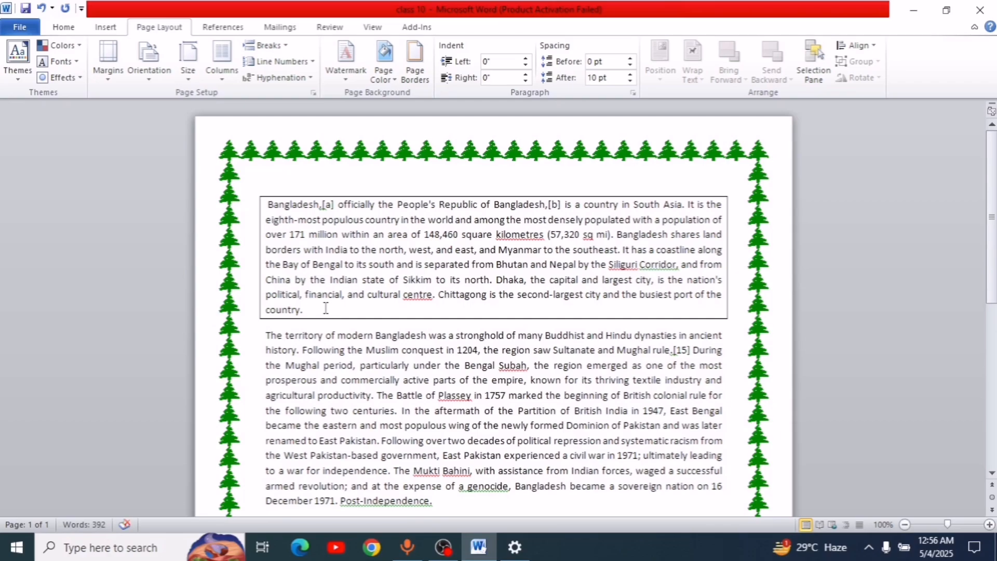
- Shade the whole first paragraph with a yellow fill from the standard colors, applied to the paragraph
left_click_drag(326, 310, 268, 203)
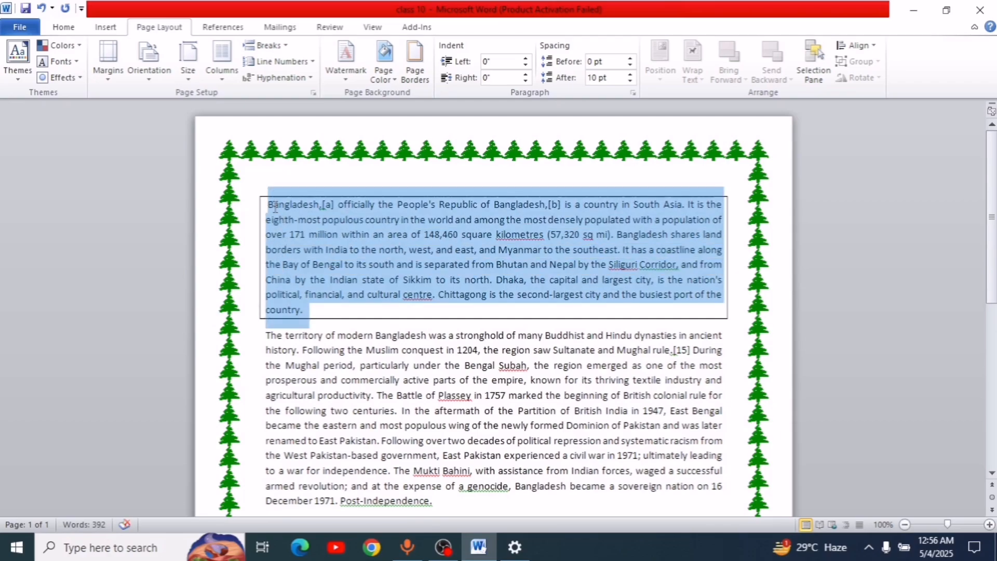
left_click(408, 75)
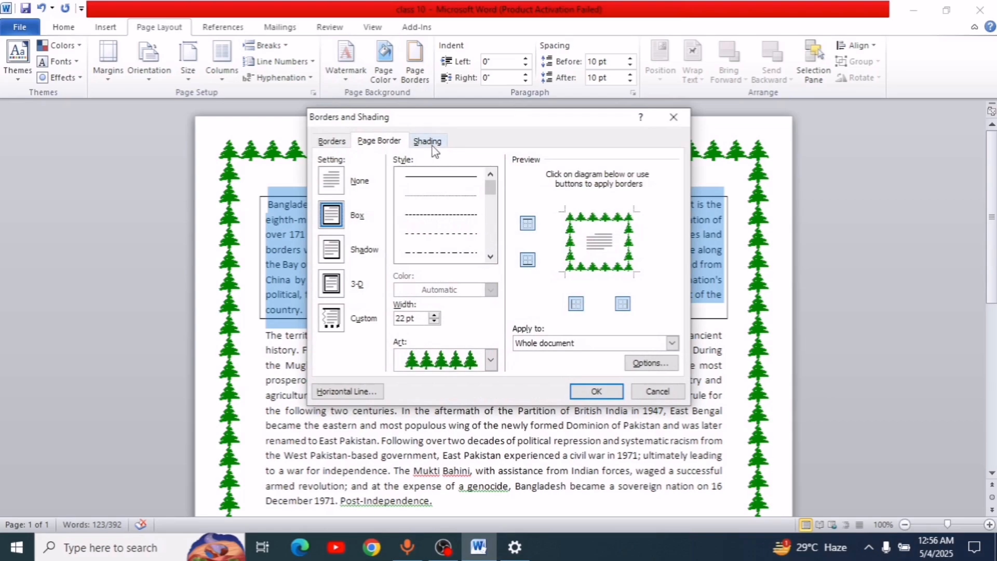
left_click(429, 143)
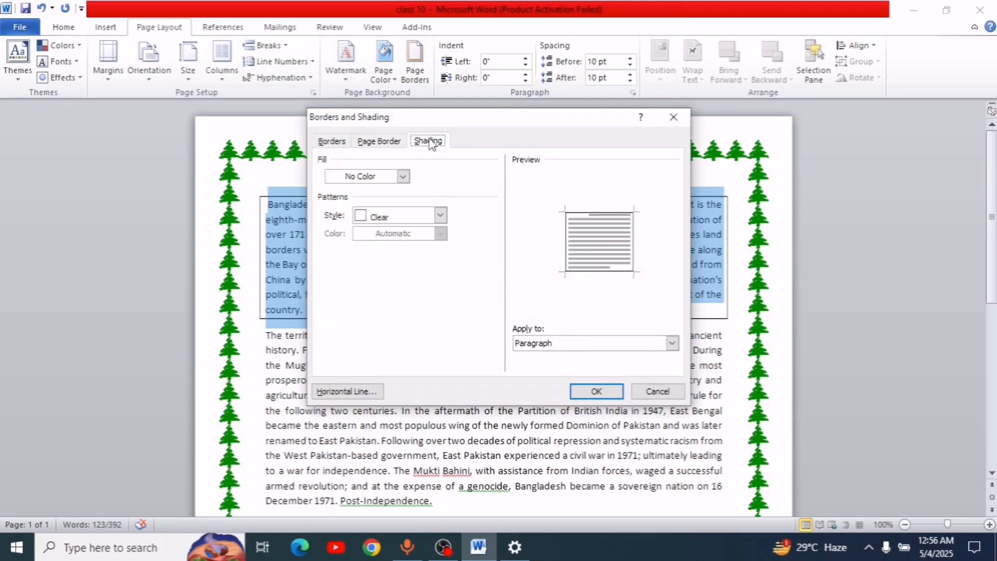
left_click(403, 177)
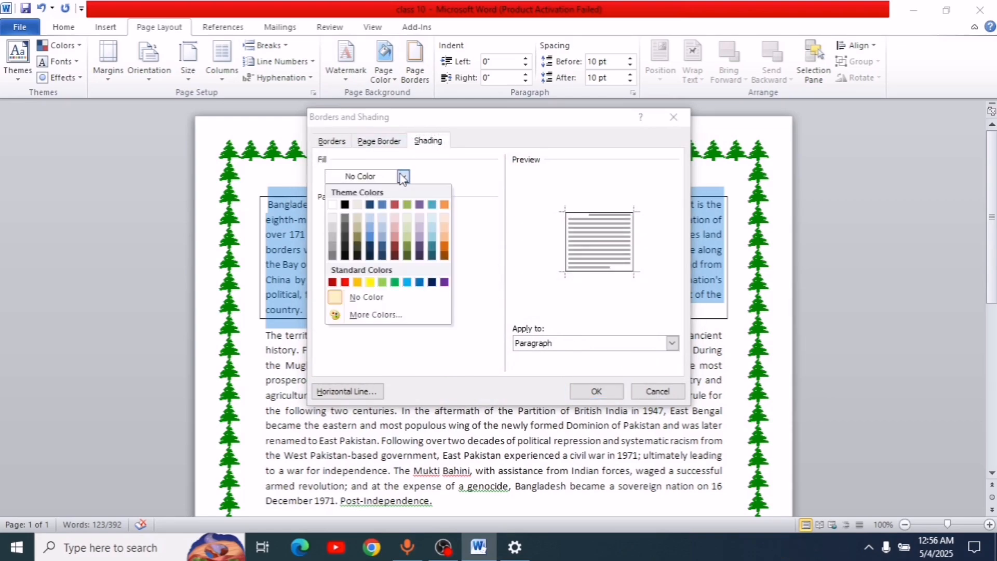
left_click(370, 282)
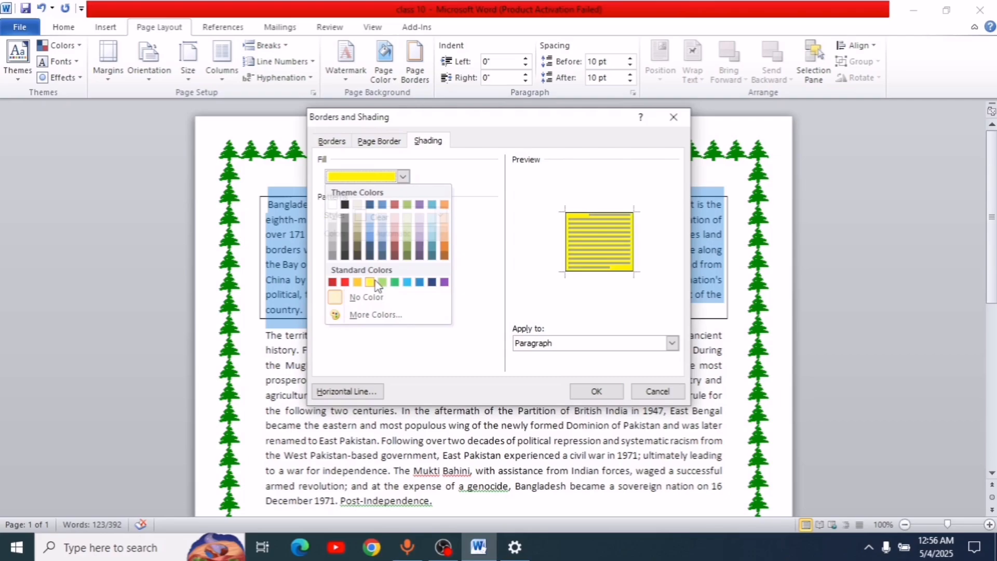
left_click(596, 392)
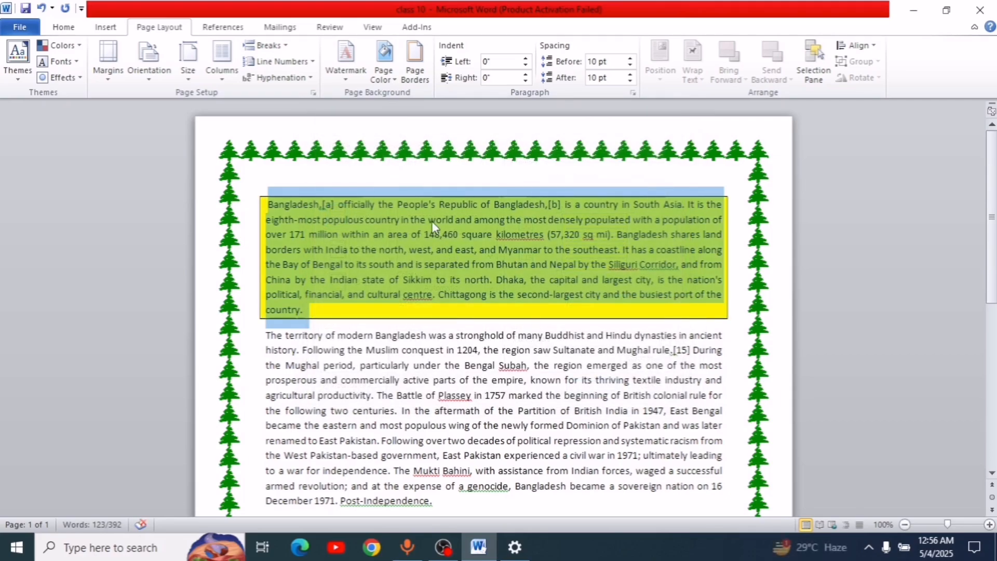
left_click(416, 295)
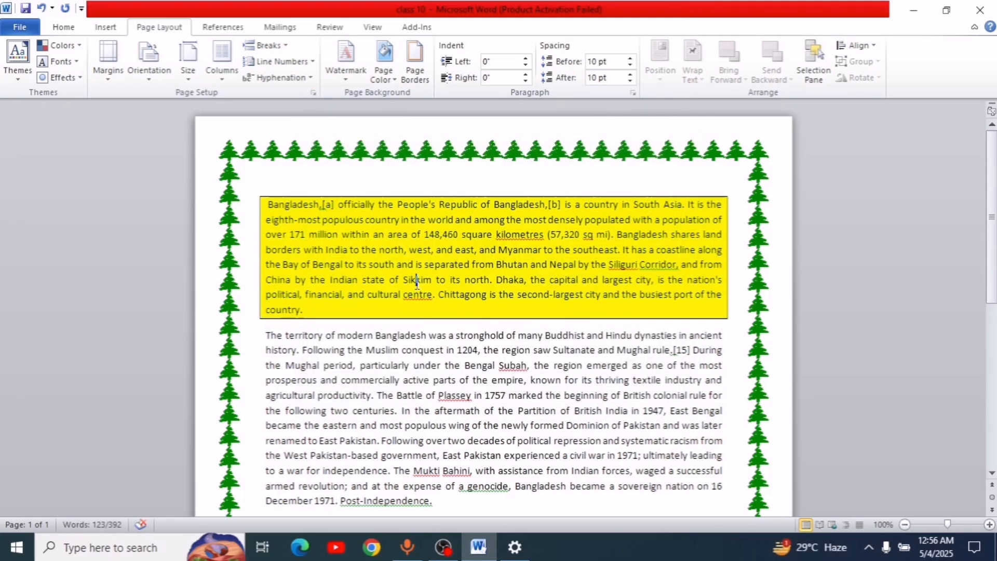
scroll(520, 240, "down", 5)
scroll(522, 240, "down", 2)
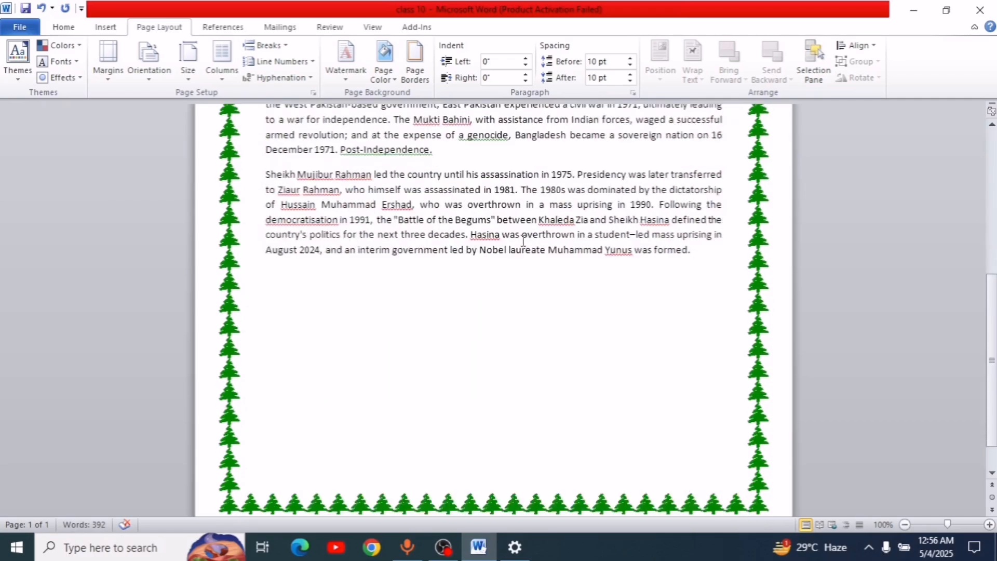
scroll(523, 240, "up", 6)
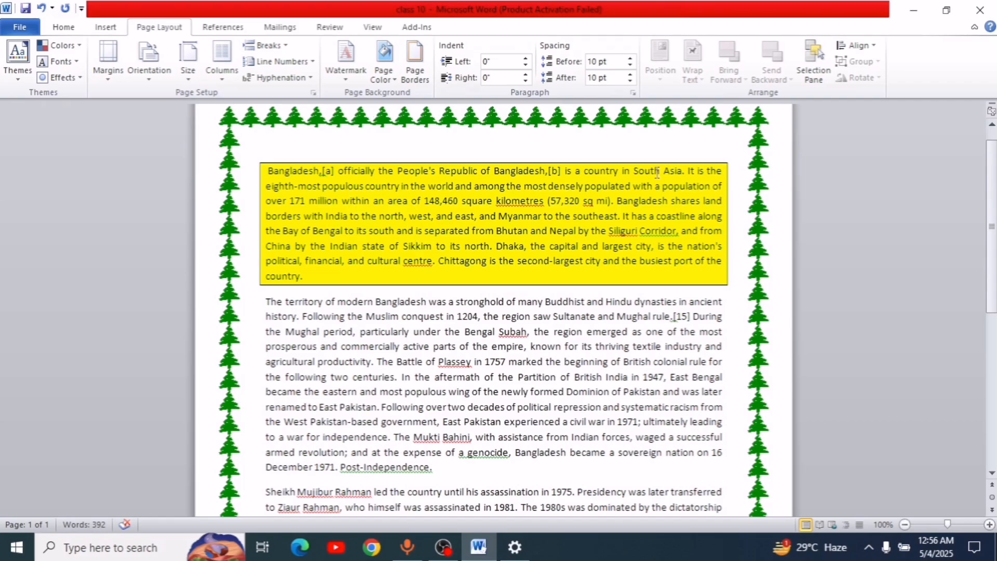
- Remove the fill from the first paragraph by setting its shading to No Color
left_click(429, 79)
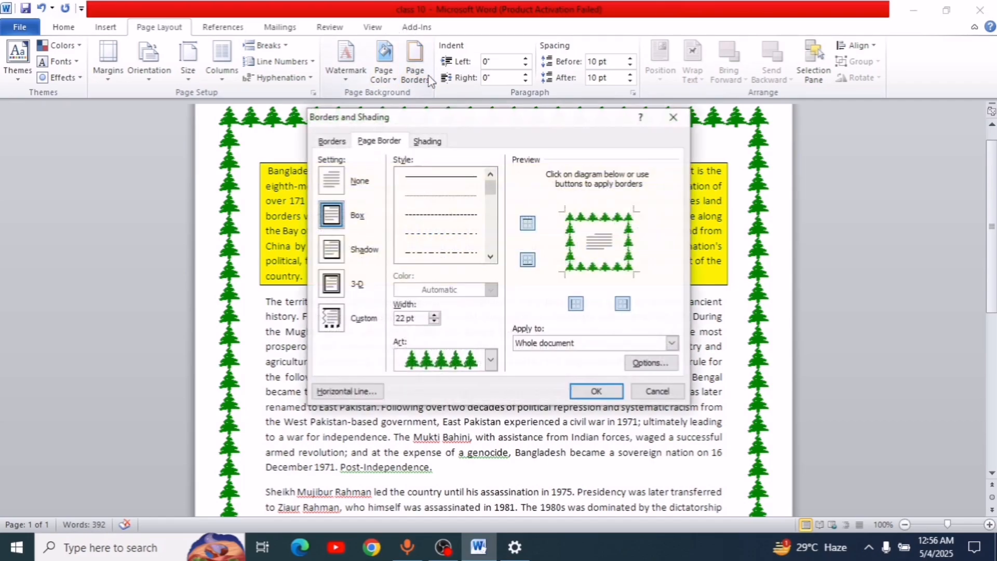
left_click(421, 143)
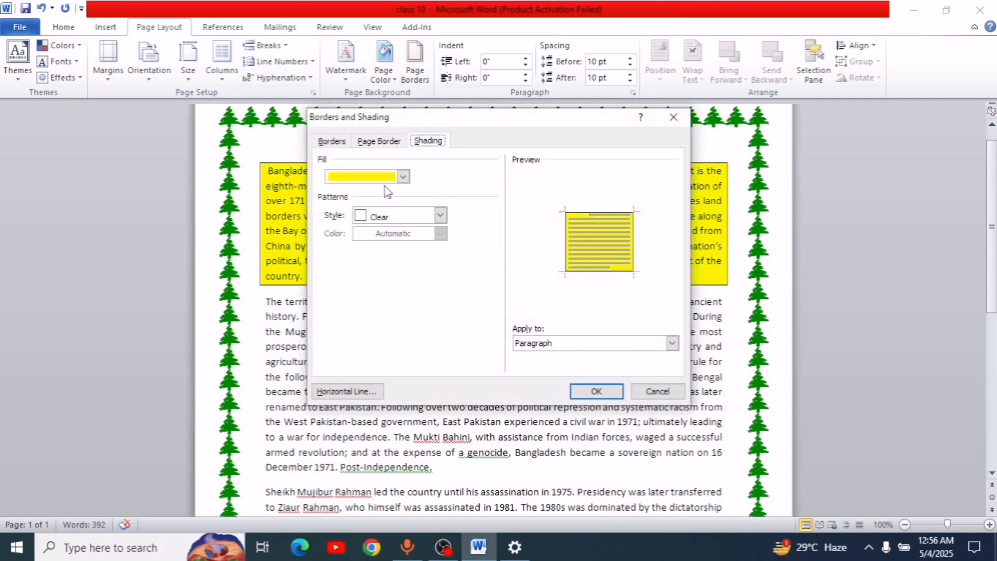
left_click(403, 176)
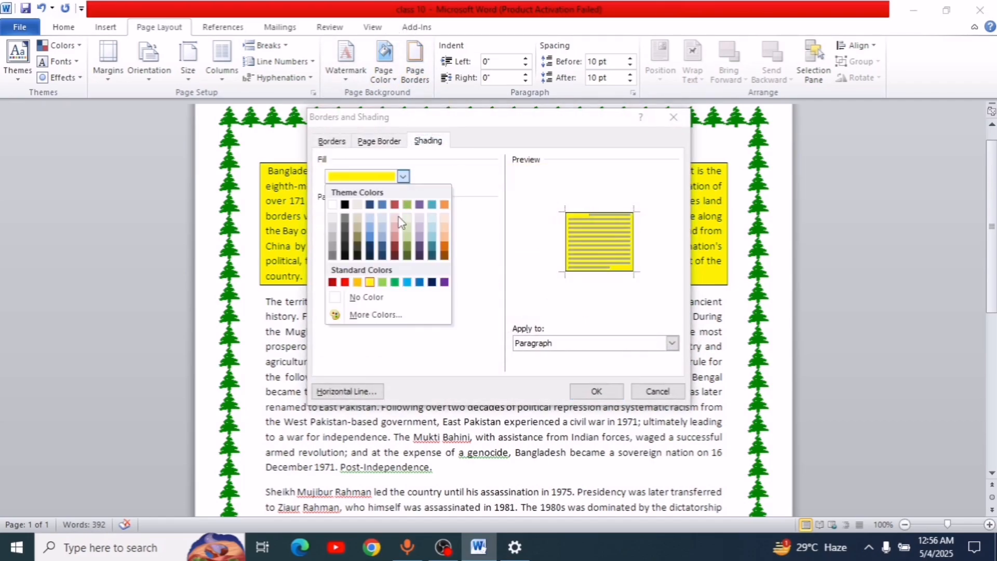
left_click(384, 298)
left_click(596, 391)
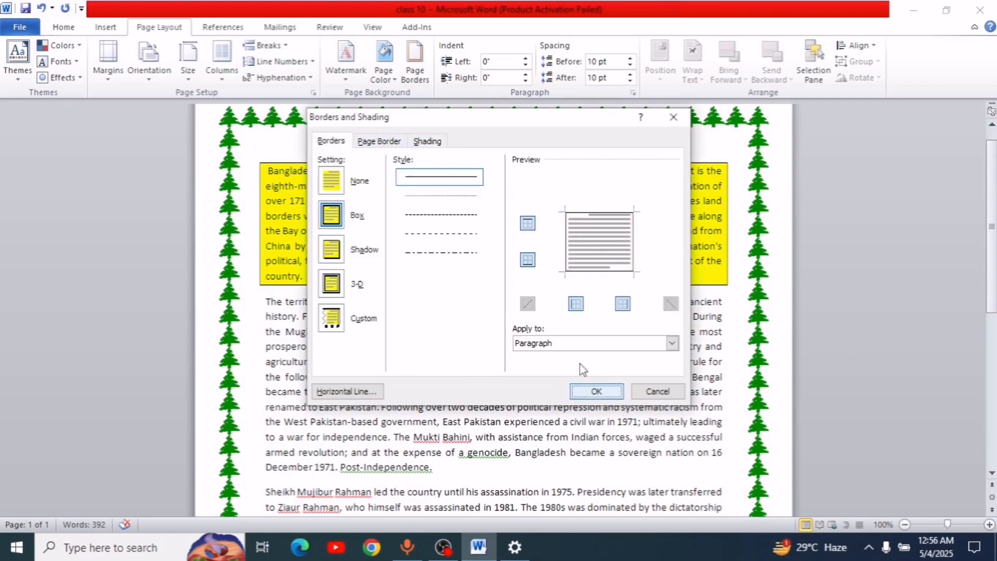
- Remove the pine tree page border from the whole document by choosing the None setting
left_click(415, 61)
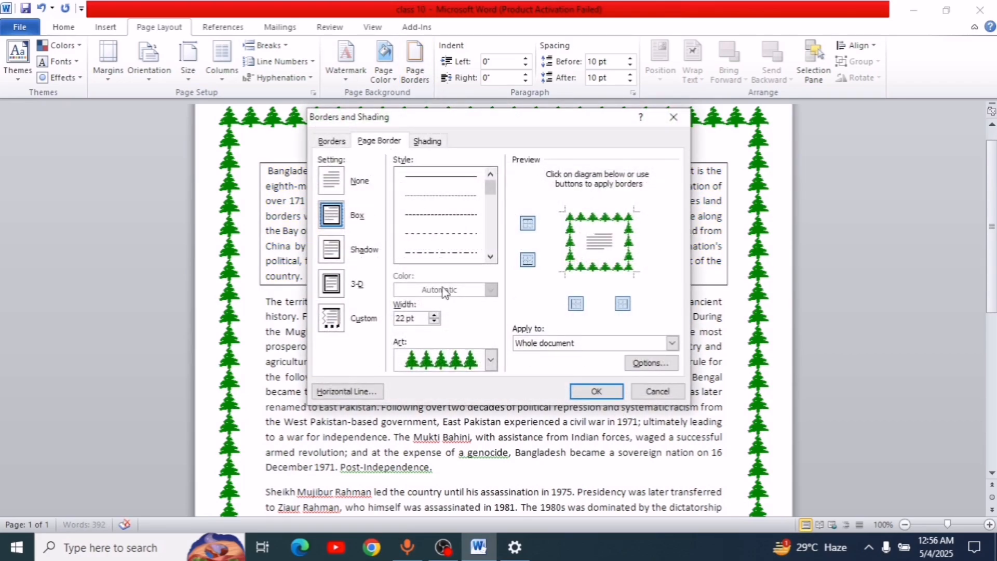
left_click(343, 181)
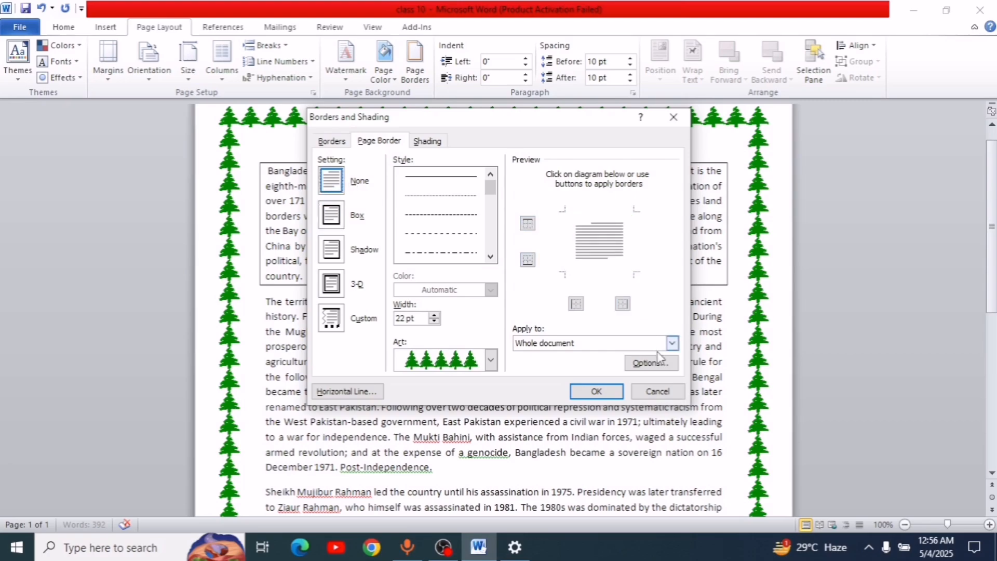
left_click(597, 391)
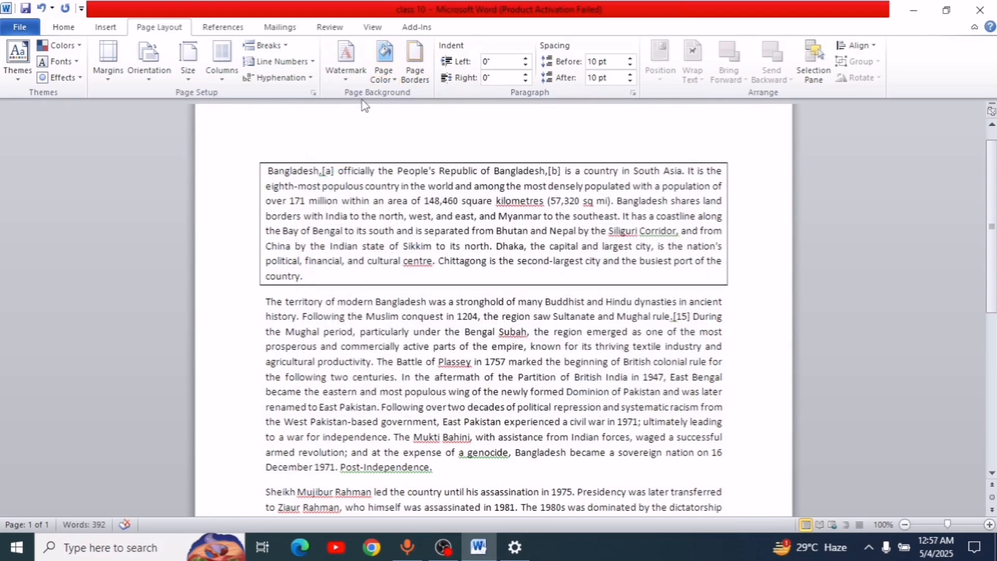
- Remove the box border around the first paragraph by choosing the None setting for the paragraph borders
left_click(422, 79)
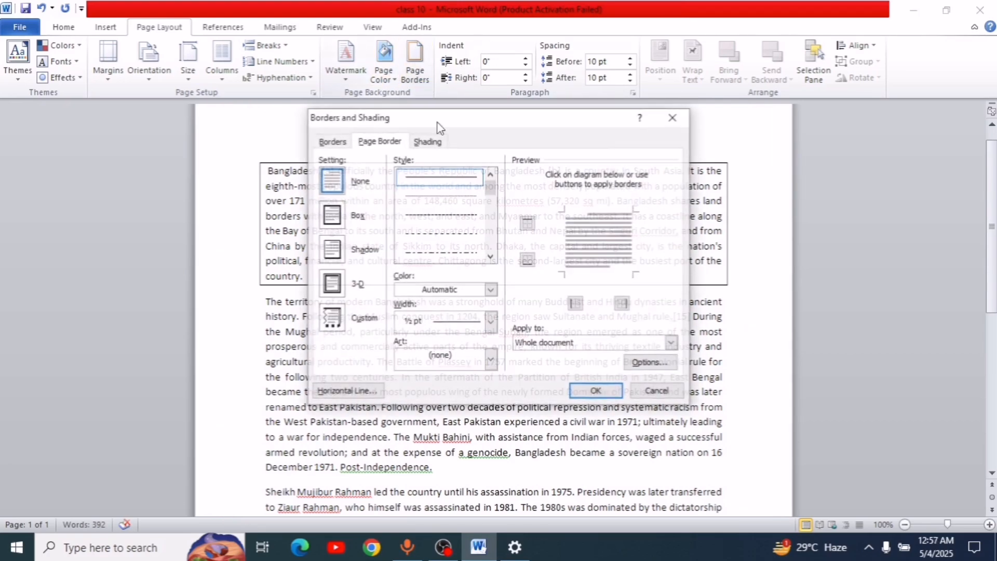
left_click(330, 142)
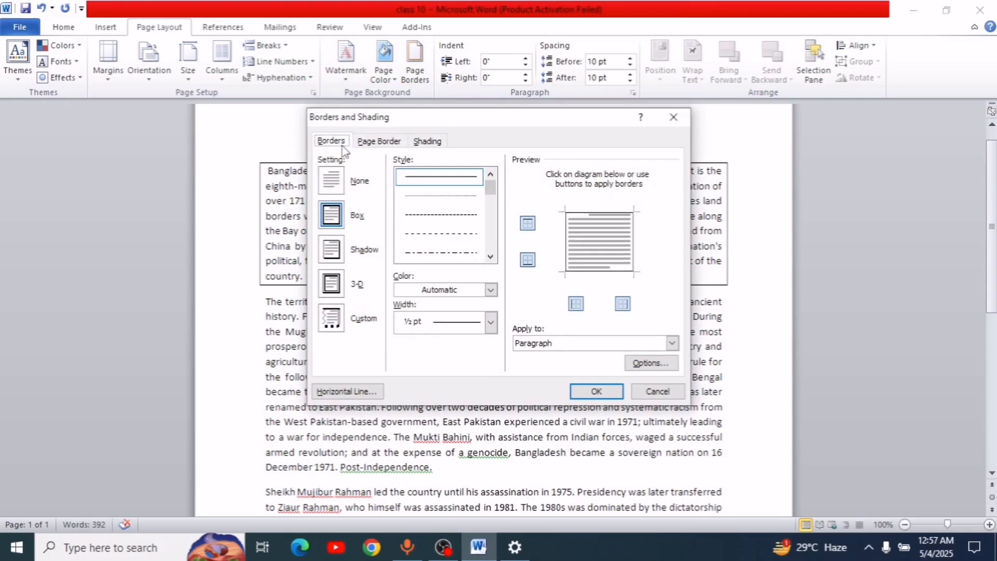
left_click(332, 179)
left_click(588, 391)
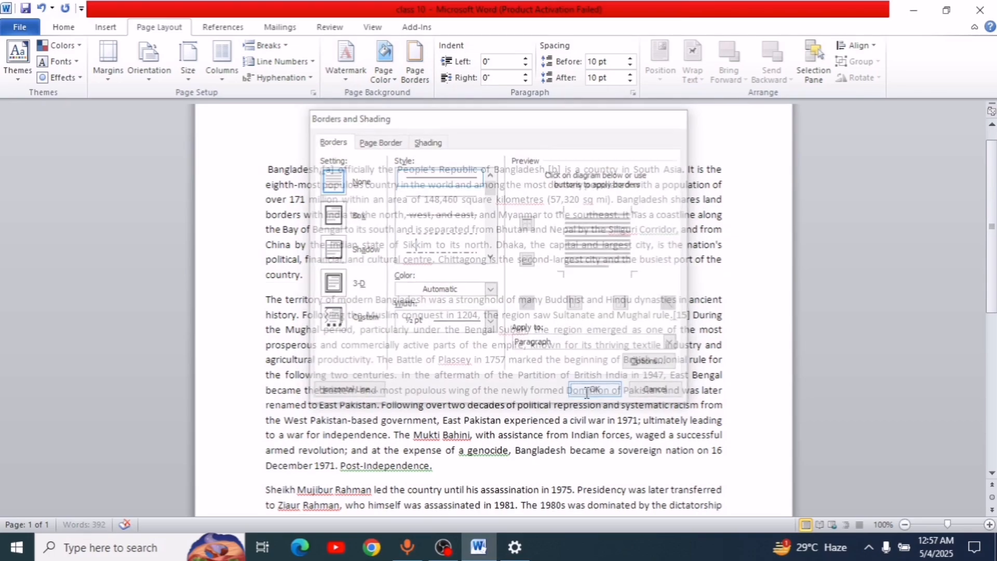
scroll(576, 372, "down", 1)
scroll(546, 302, "up", 2)
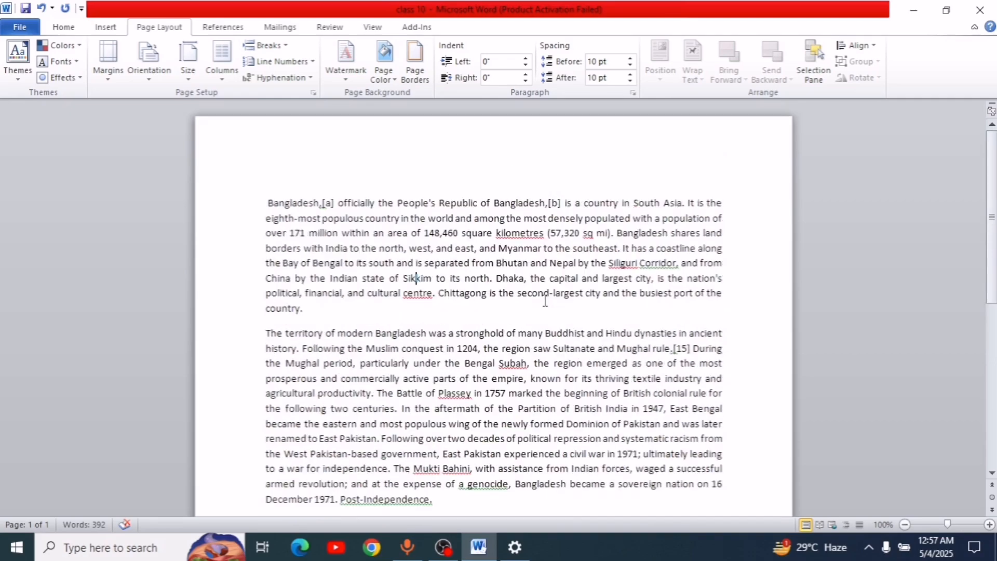